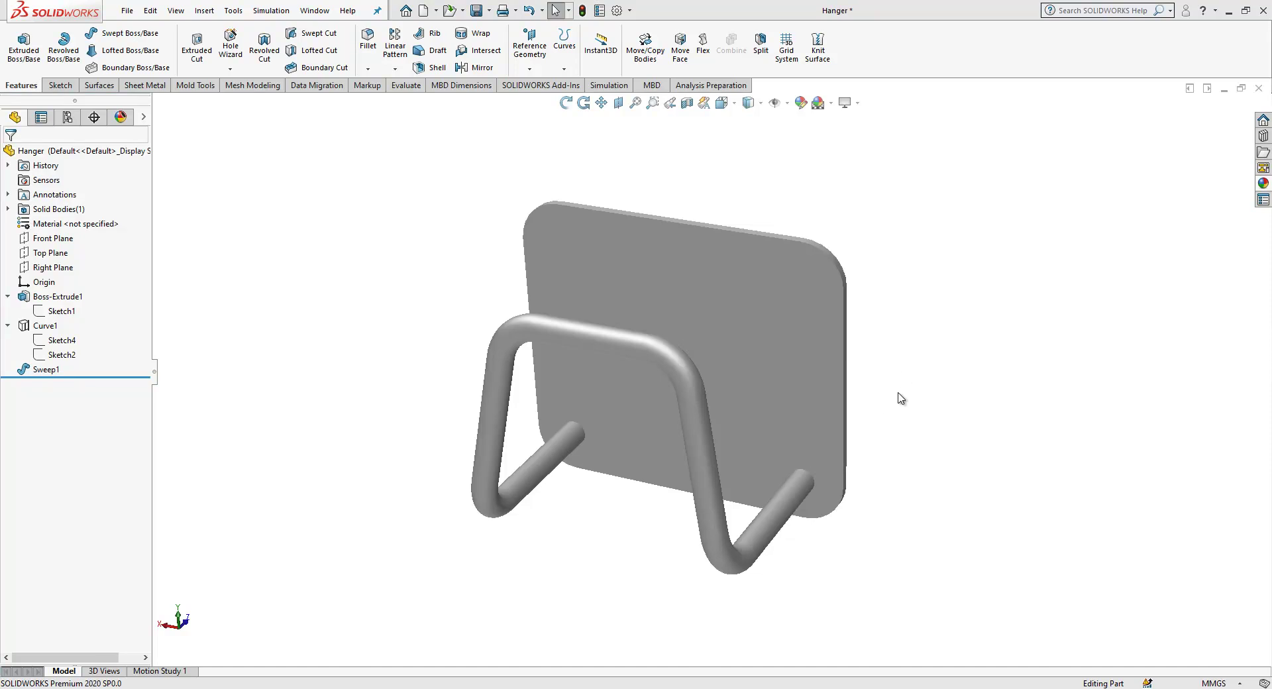
Step: Open the New SOLIDWORKS Document dialog with Part selected
{"action": "left_click", "coordinate": [426, 11]}
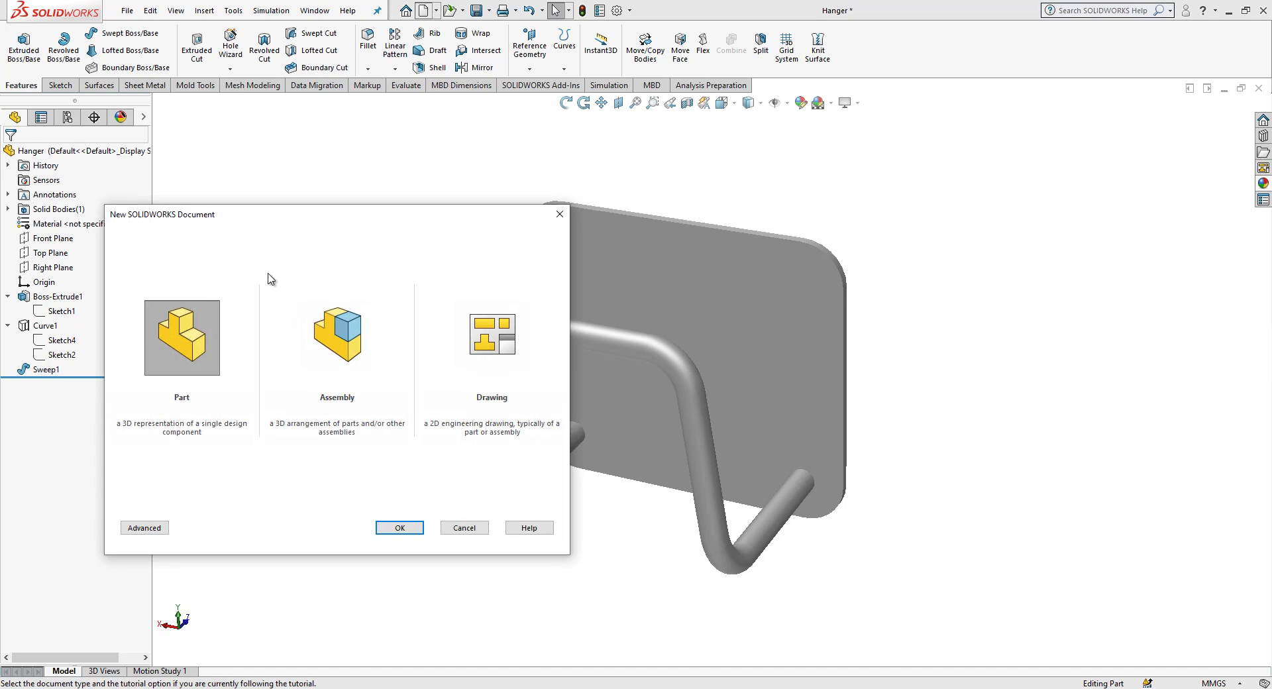
Step: Create a new part and draw a centre rectangle at the origin on the Front Plane
{"action": "left_click", "coordinate": [398, 527]}
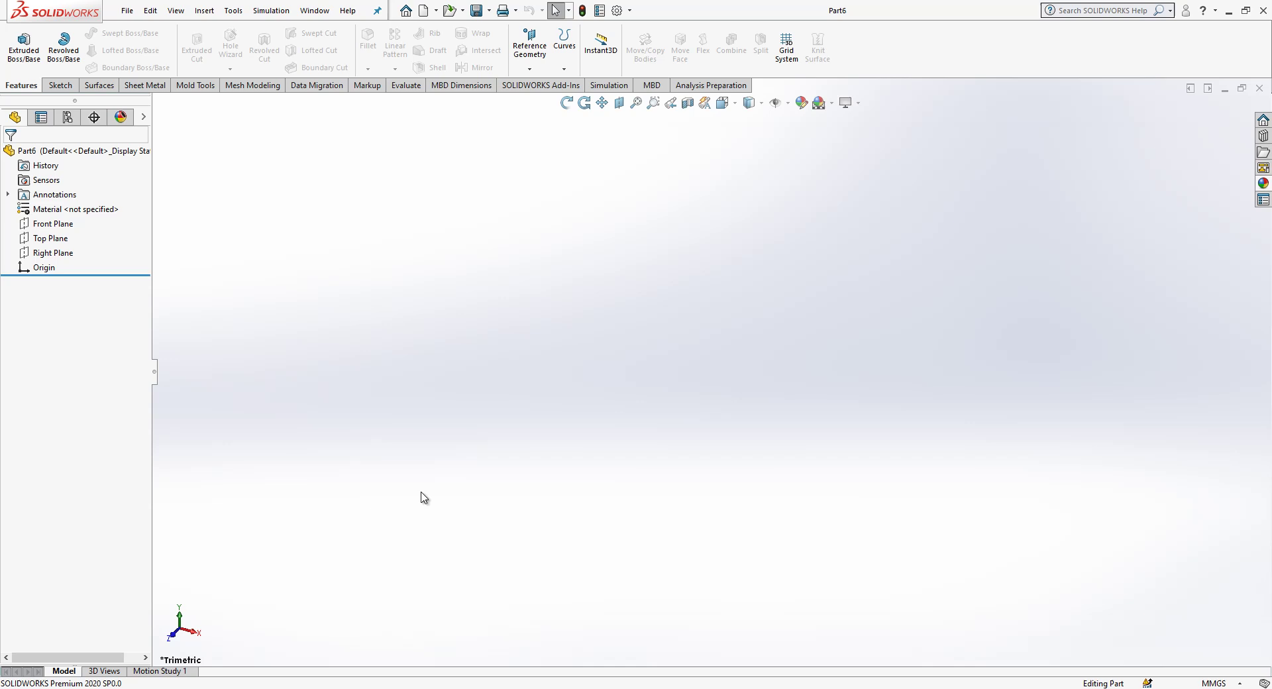
{"action": "left_click", "coordinate": [52, 223]}
{"action": "left_click", "coordinate": [64, 198]}
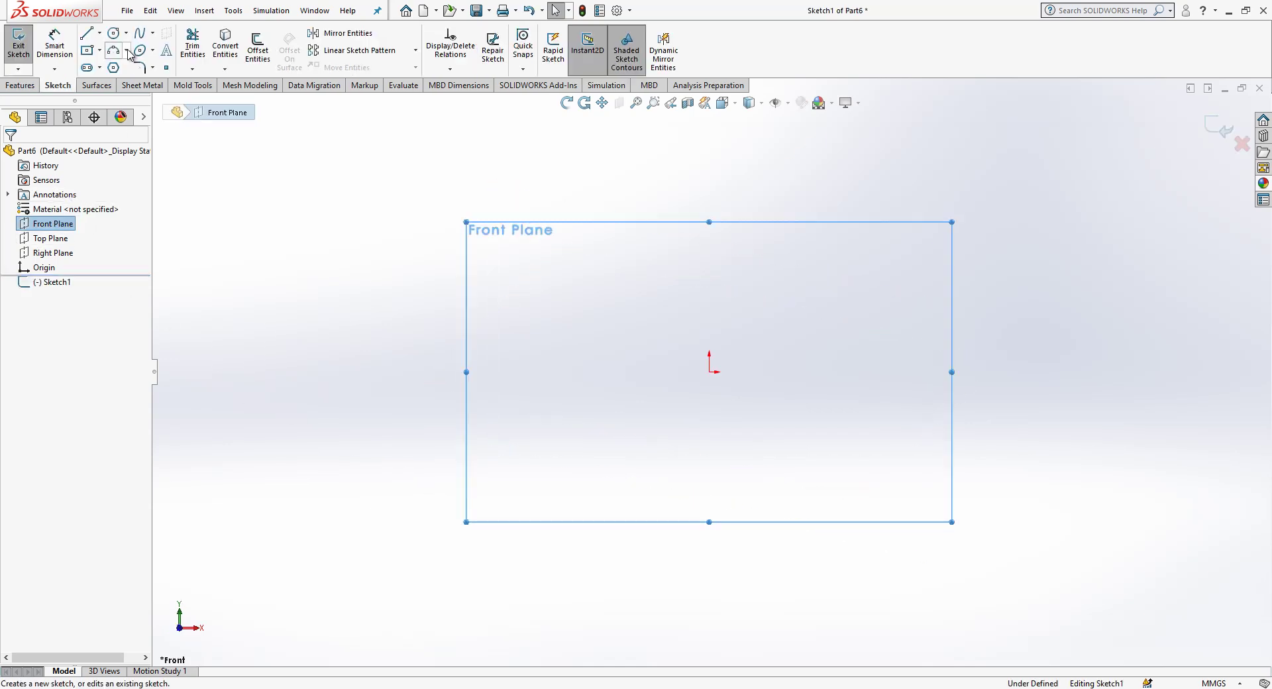
{"action": "left_click", "coordinate": [89, 53]}
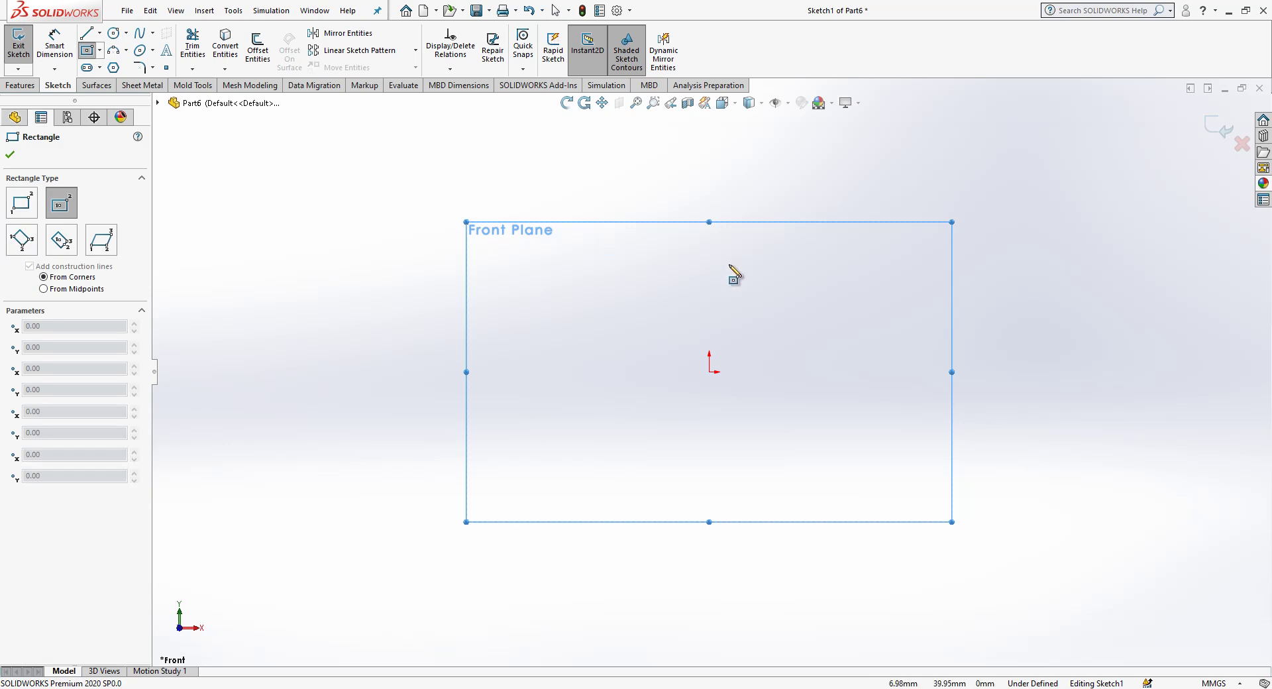
{"action": "left_click", "coordinate": [709, 372]}
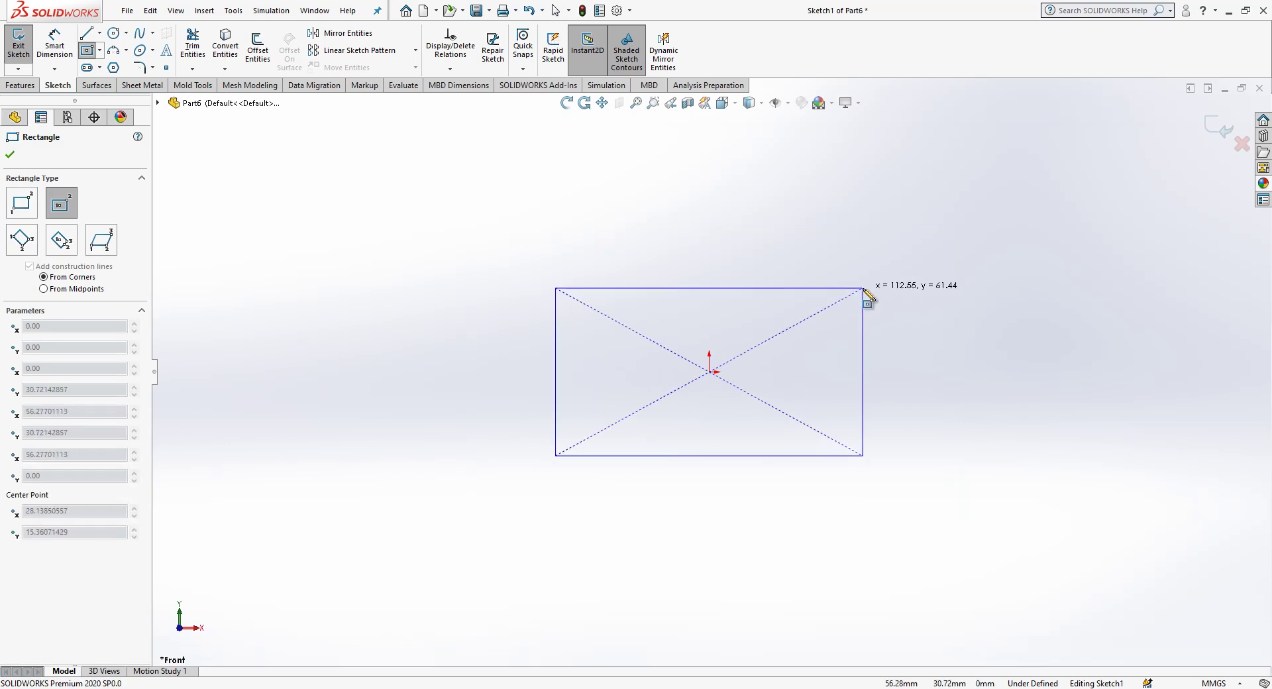
{"action": "left_click", "coordinate": [870, 288]}
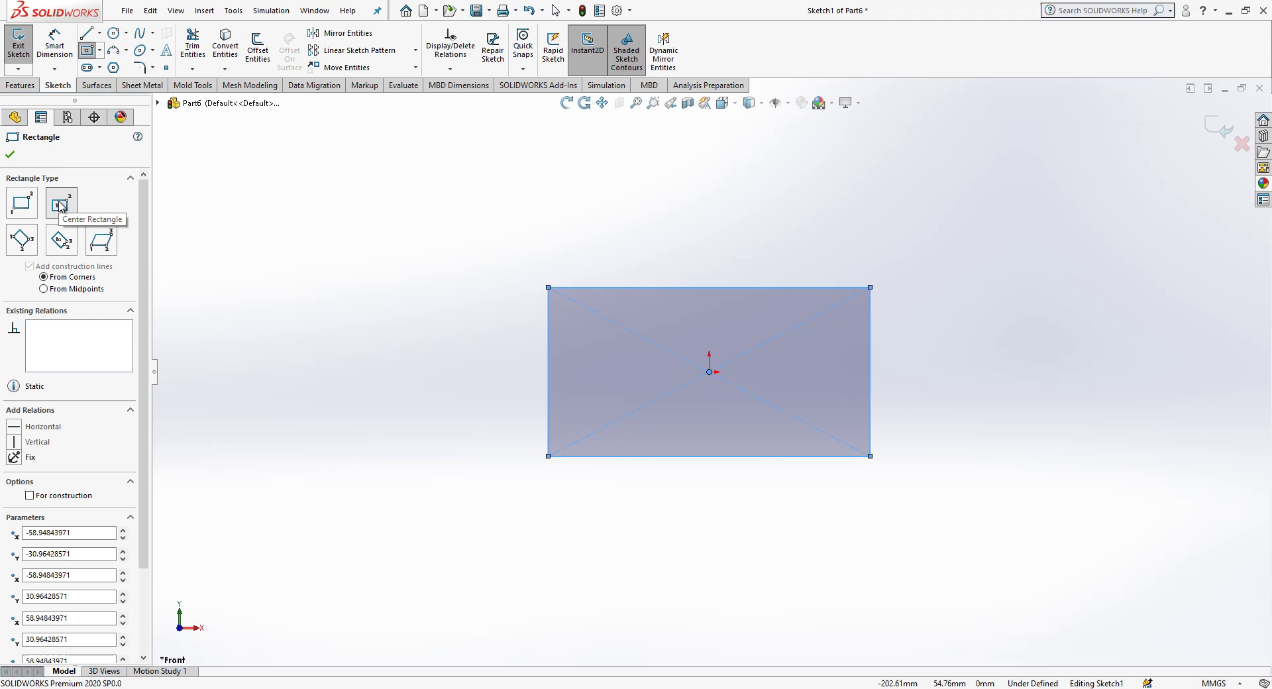
{"action": "key", "text": "Escape"}
Step: Dimension the rectangle 40 mm wide and 35 mm high
{"action": "right_click_drag", "start_coordinate": [332, 257], "coordinate": [330, 229]}
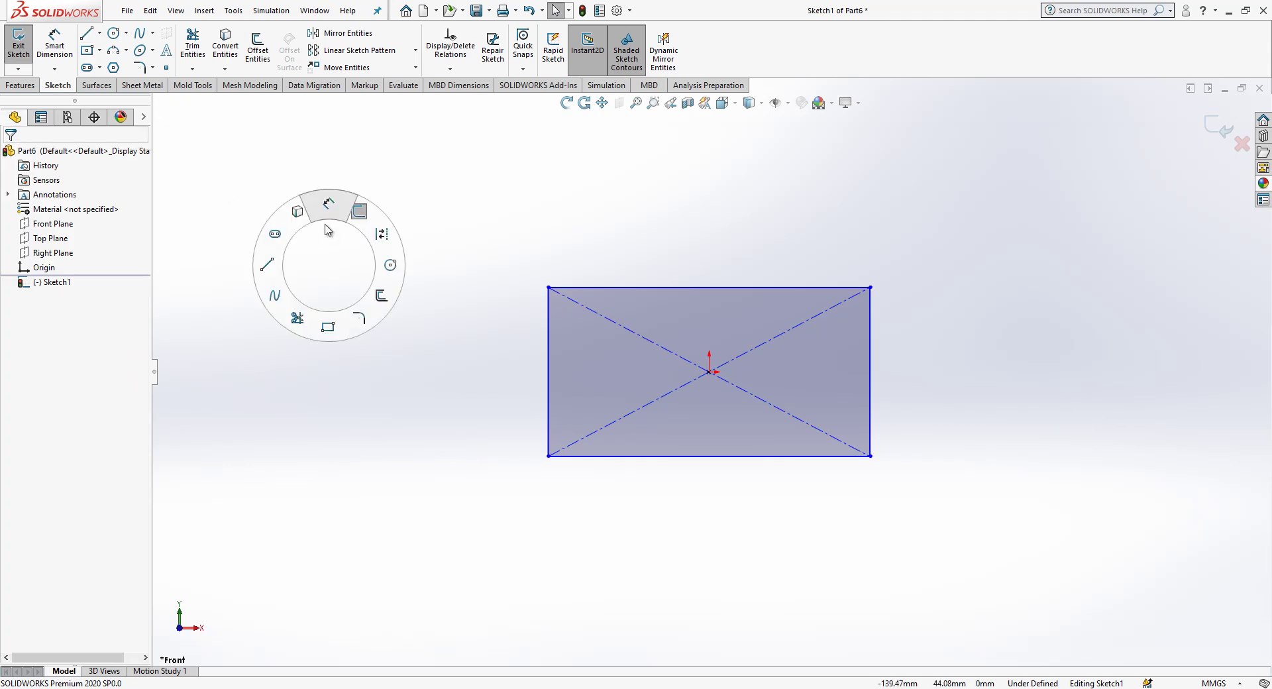
{"action": "left_click", "coordinate": [649, 288]}
{"action": "left_click", "coordinate": [644, 228]}
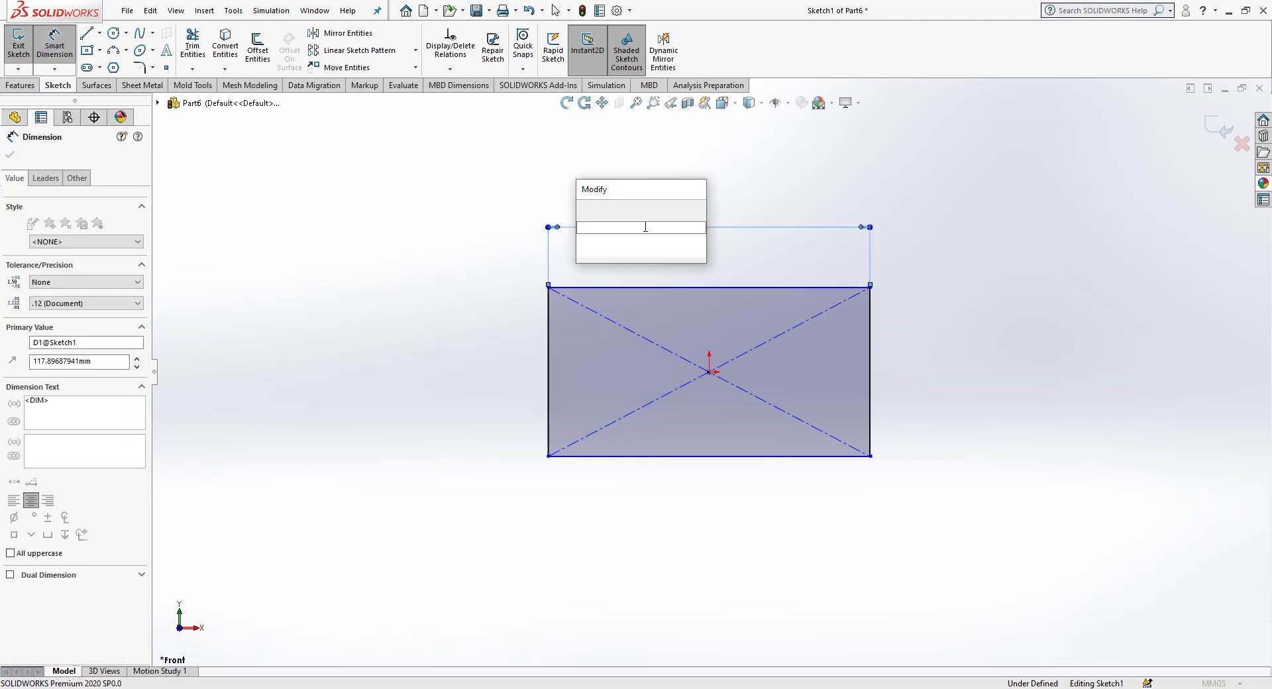
{"action": "type", "text": "40"}
{"action": "key", "text": "Return"}
{"action": "left_click", "coordinate": [547, 351]}
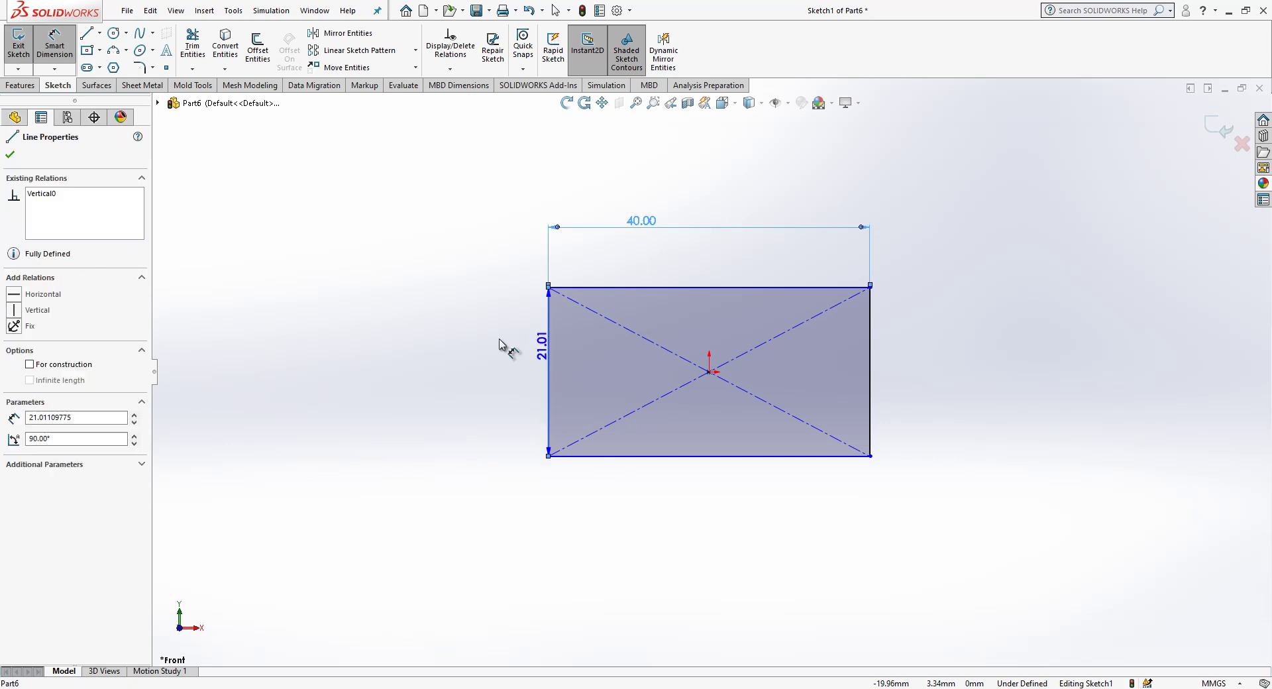
{"action": "left_click", "coordinate": [497, 344]}
{"action": "type", "text": "35"}
{"action": "key", "text": "Return"}
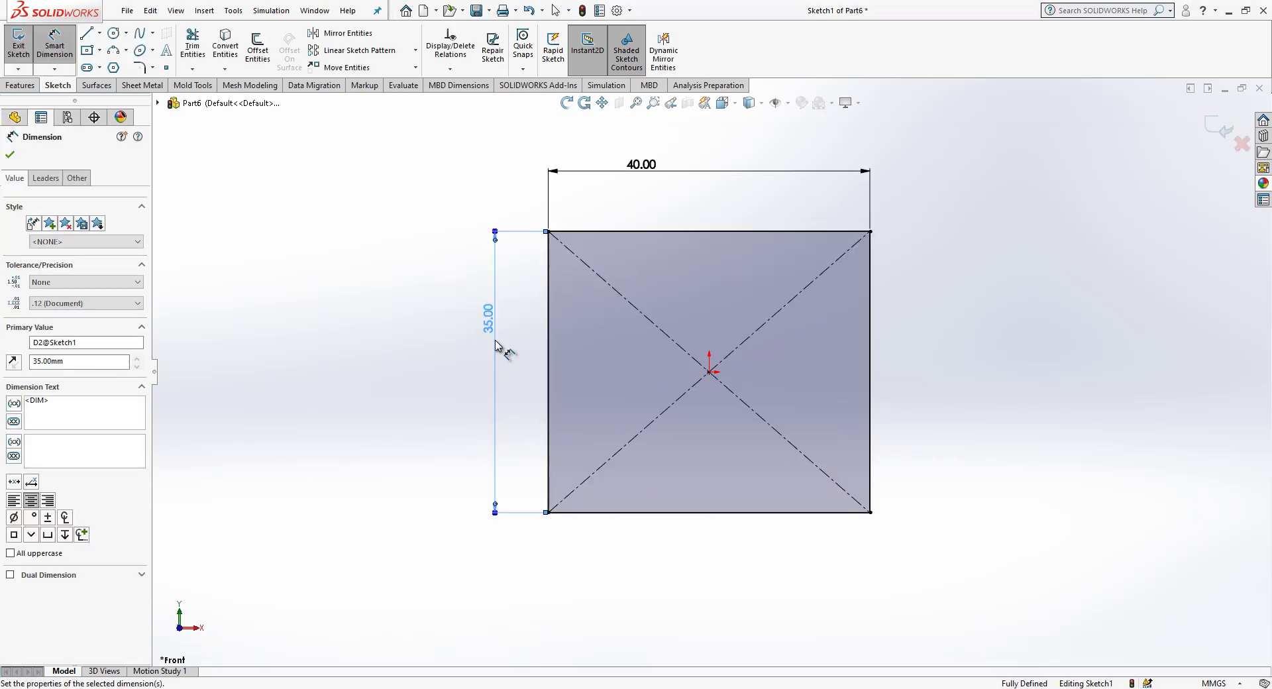
{"action": "key", "text": "Escape"}
Step: Fillet all four corners of the 40 × 35 rectangle at 5 mm radius
{"action": "left_click", "coordinate": [142, 69]}
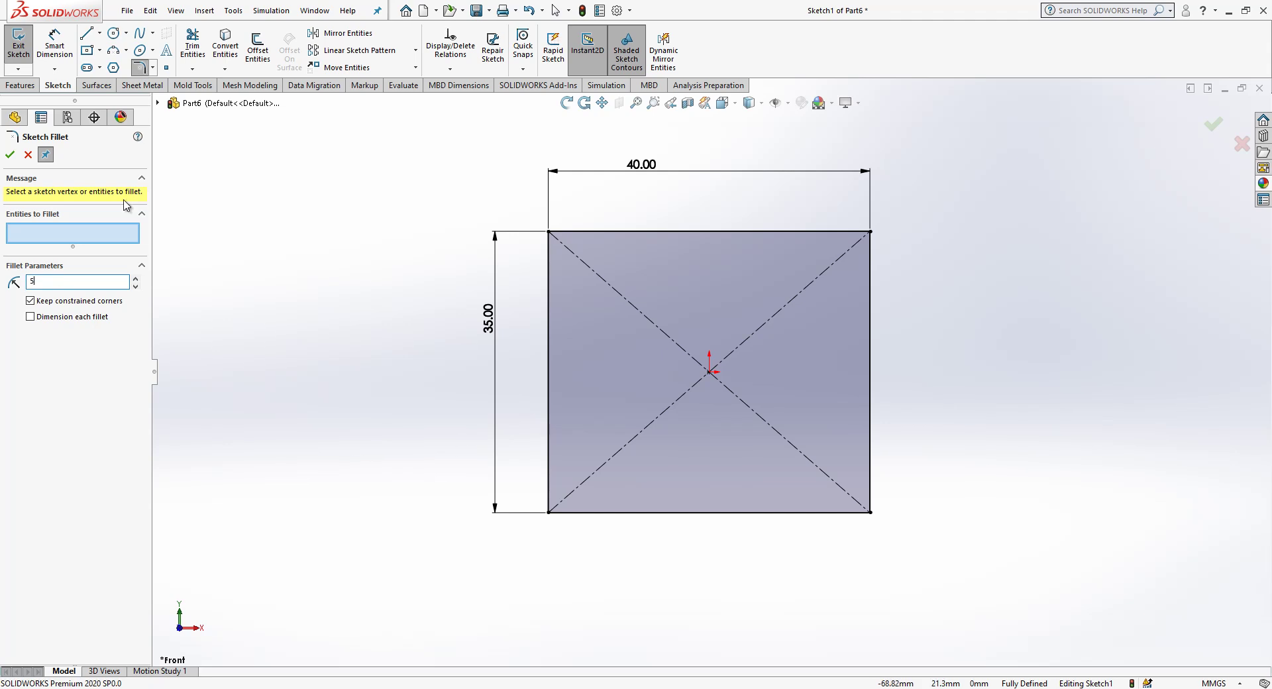
{"action": "left_click_drag", "start_coordinate": [967, 191], "coordinate": [434, 571]}
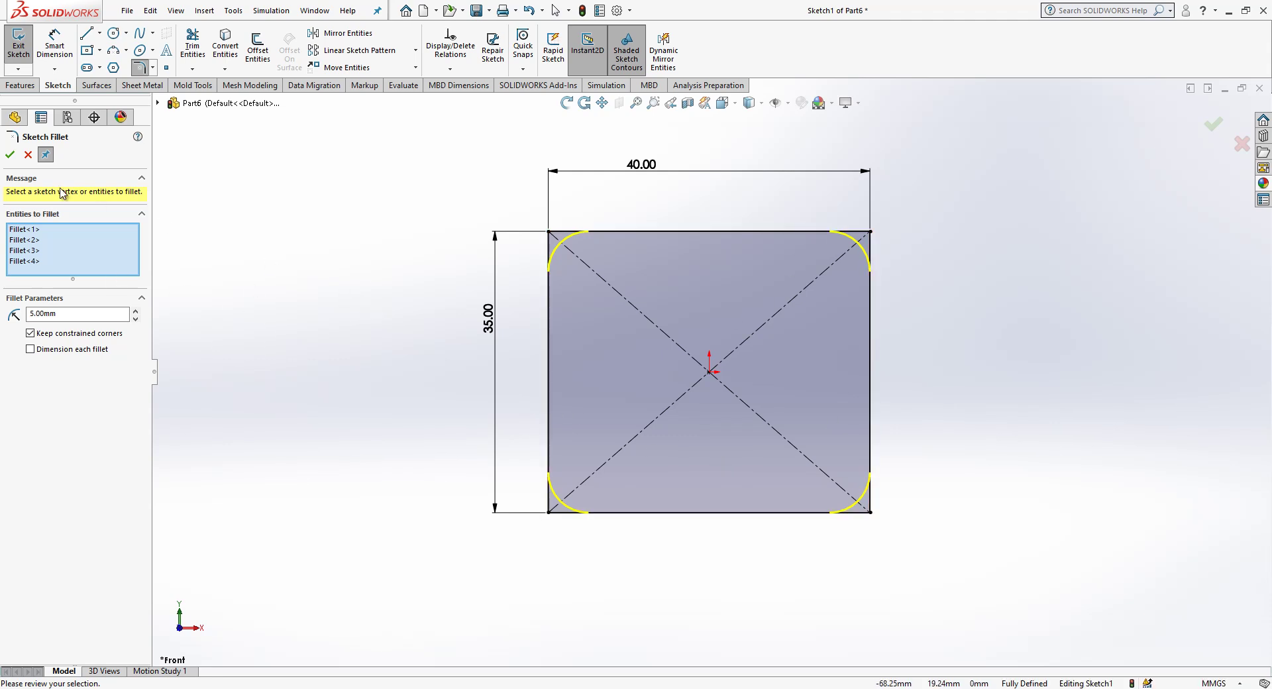
{"action": "left_click", "coordinate": [8, 156]}
{"action": "key", "text": "Escape"}
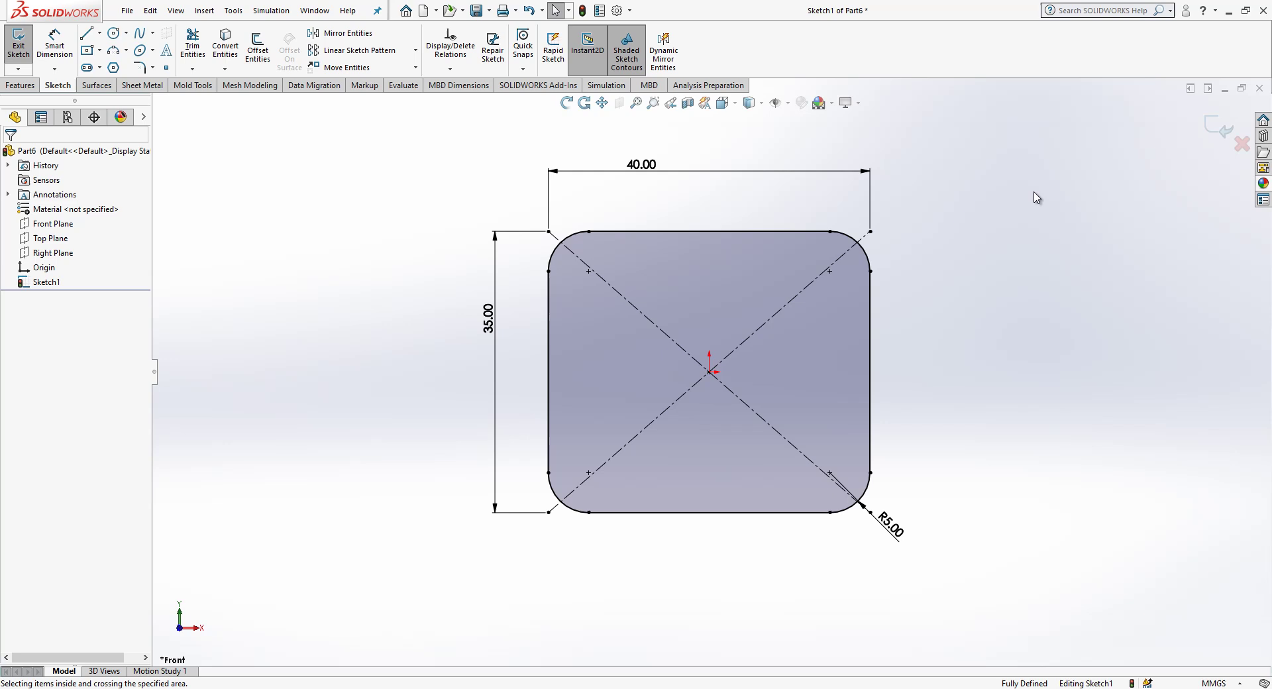
Step: Extrude the rounded rectangle 1 mm into Boss-Extrude1 and view its front face Normal To
{"action": "left_click", "coordinate": [1209, 129]}
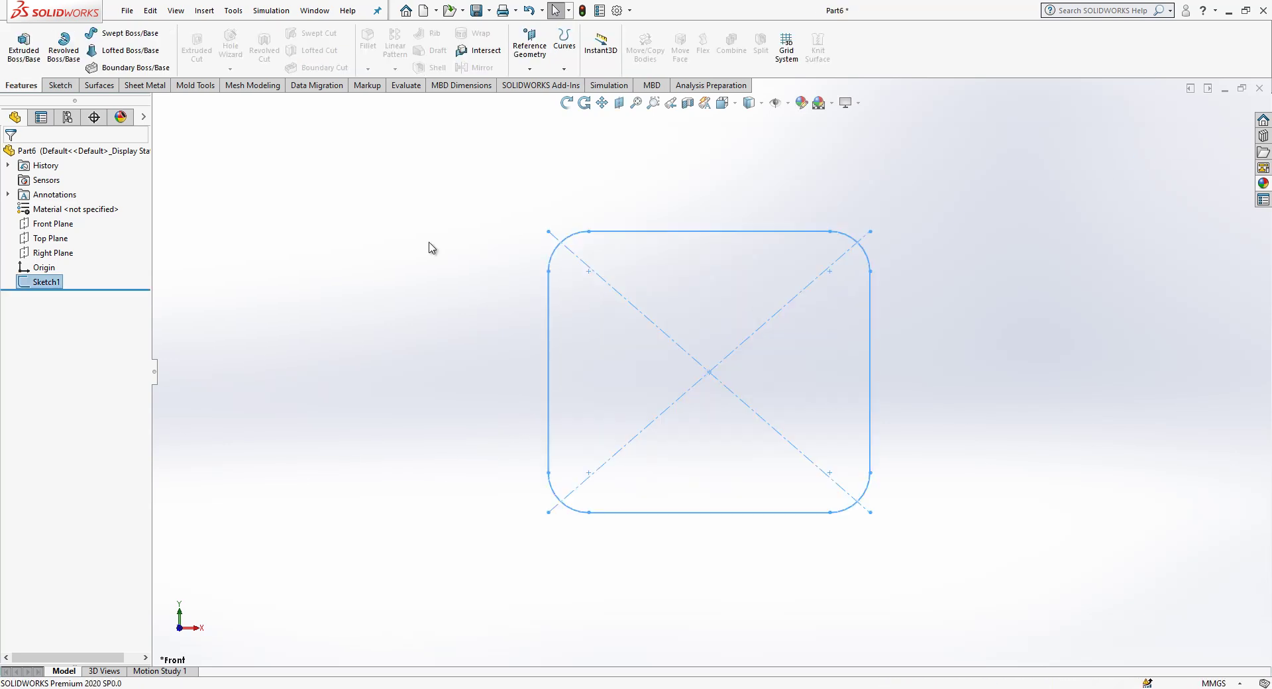
{"action": "left_click", "coordinate": [32, 55]}
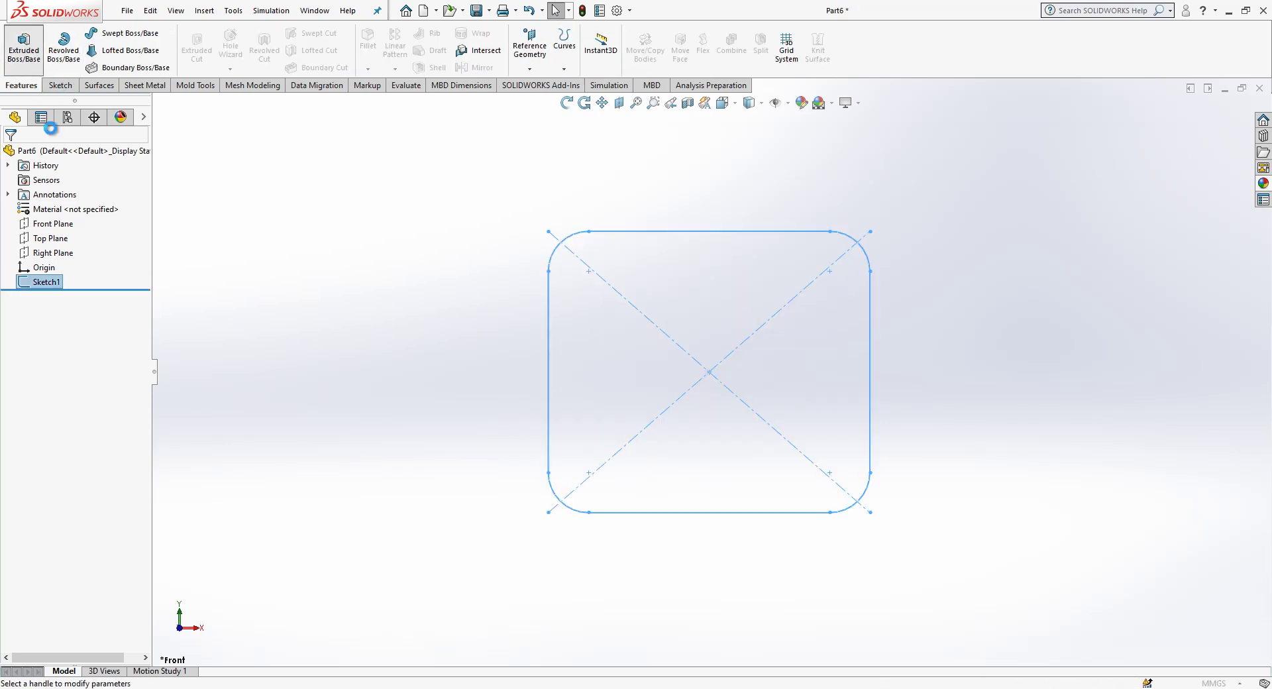
{"action": "type", "text": "1"}
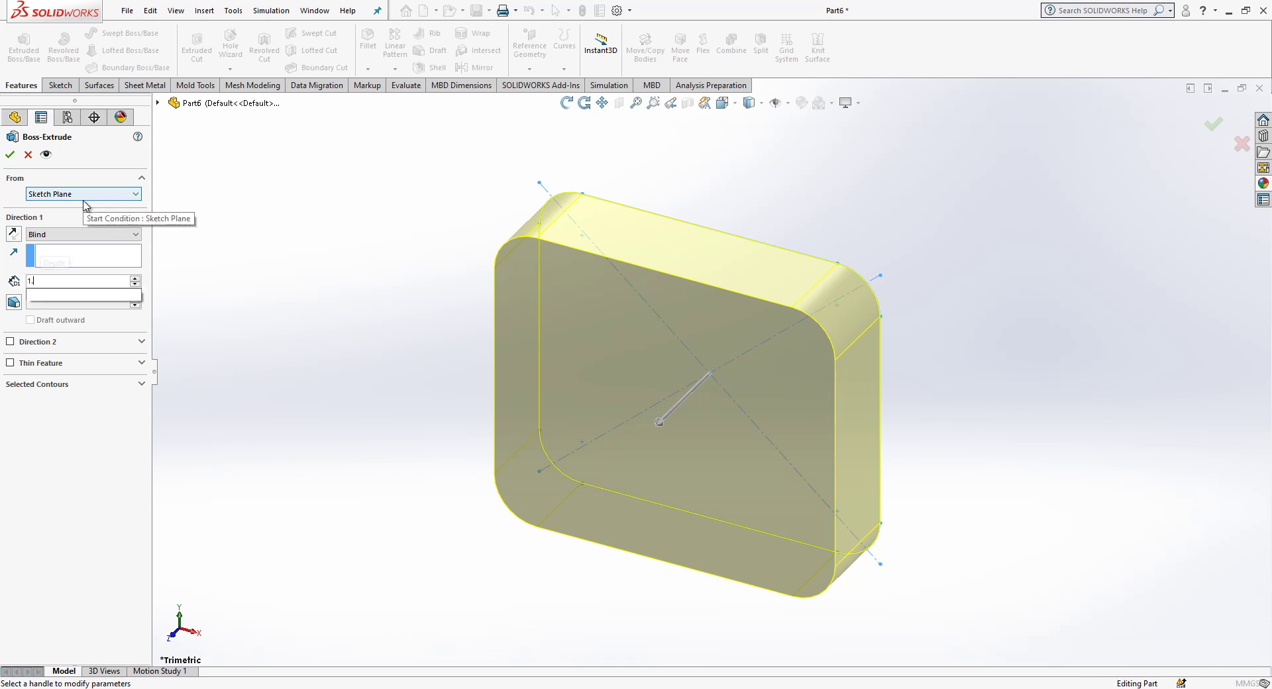
{"action": "key", "text": "Return"}
{"action": "key", "text": "Return"}
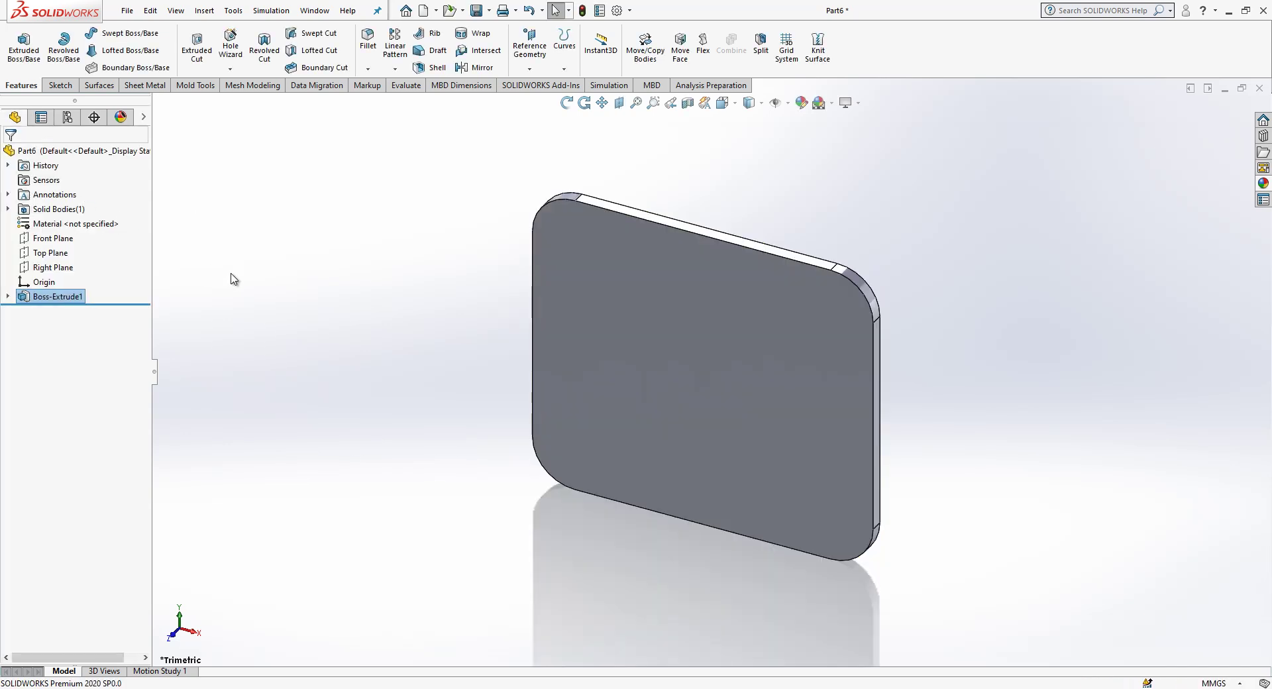
{"action": "left_click", "coordinate": [669, 367]}
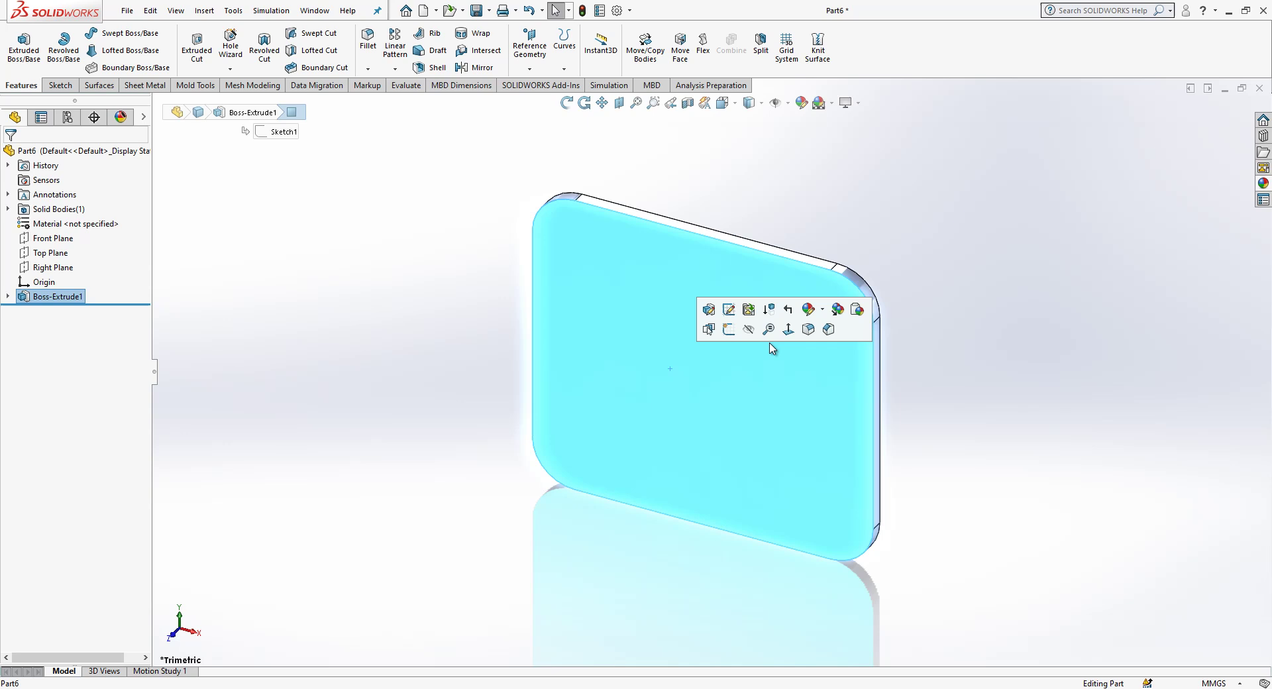
{"action": "left_click", "coordinate": [789, 331]}
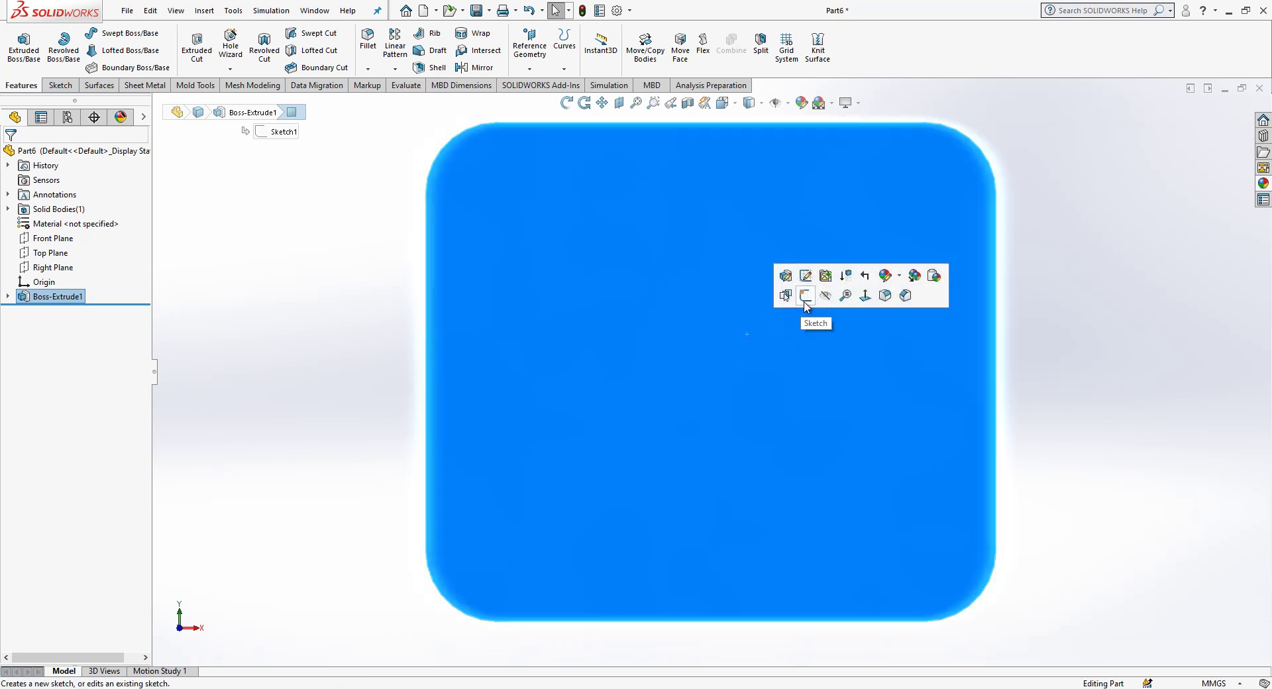
Step: Sketch on the front face a vertical line from the origin, a horizontal line left, and a sloped line down
{"action": "left_click", "coordinate": [806, 298]}
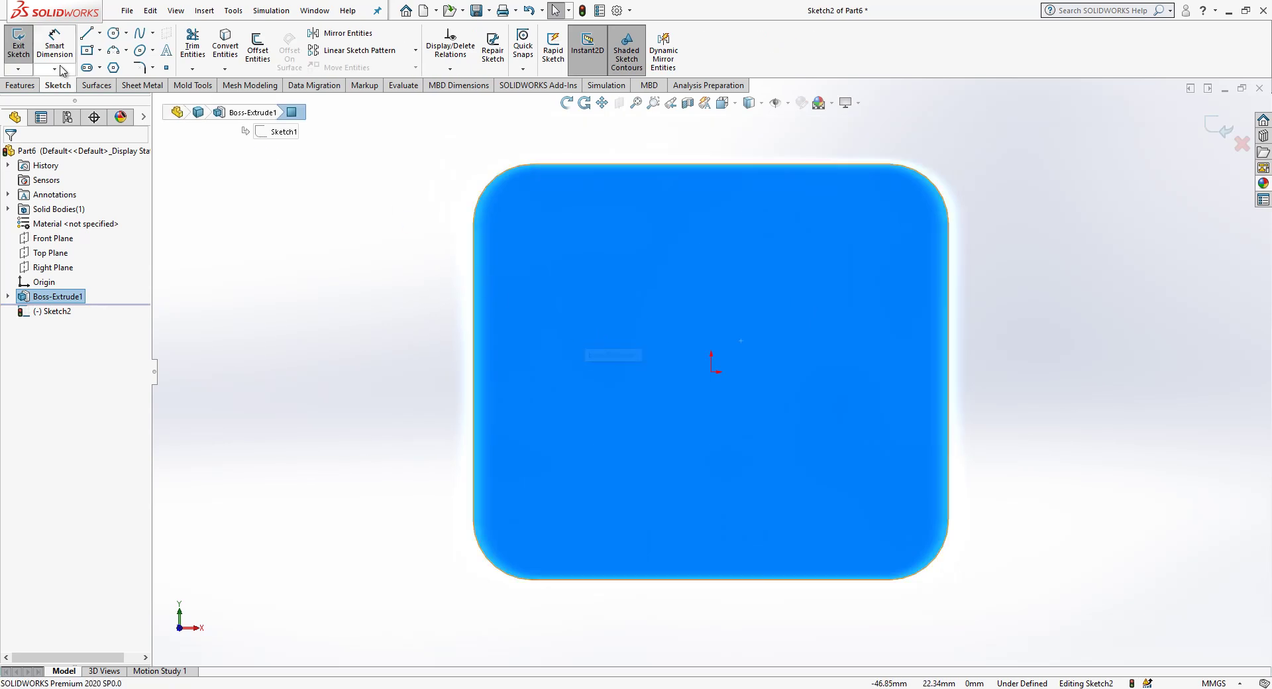
{"action": "left_click", "coordinate": [86, 36]}
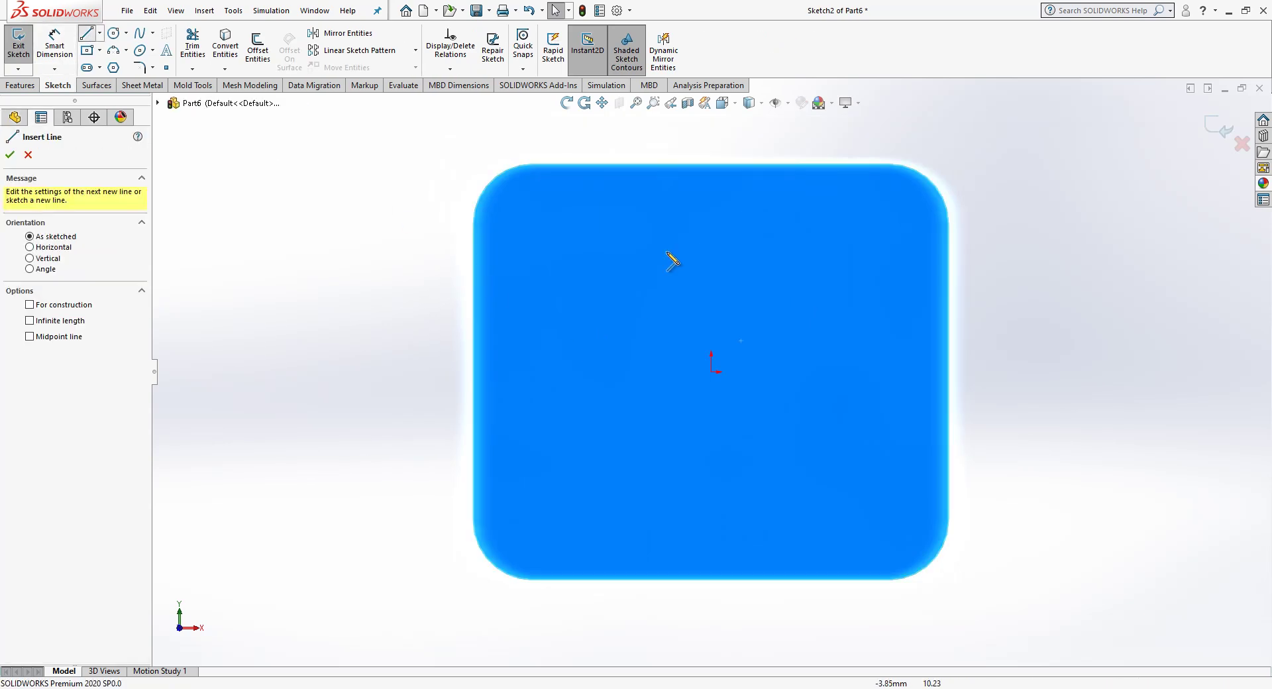
{"action": "left_click", "coordinate": [711, 371]}
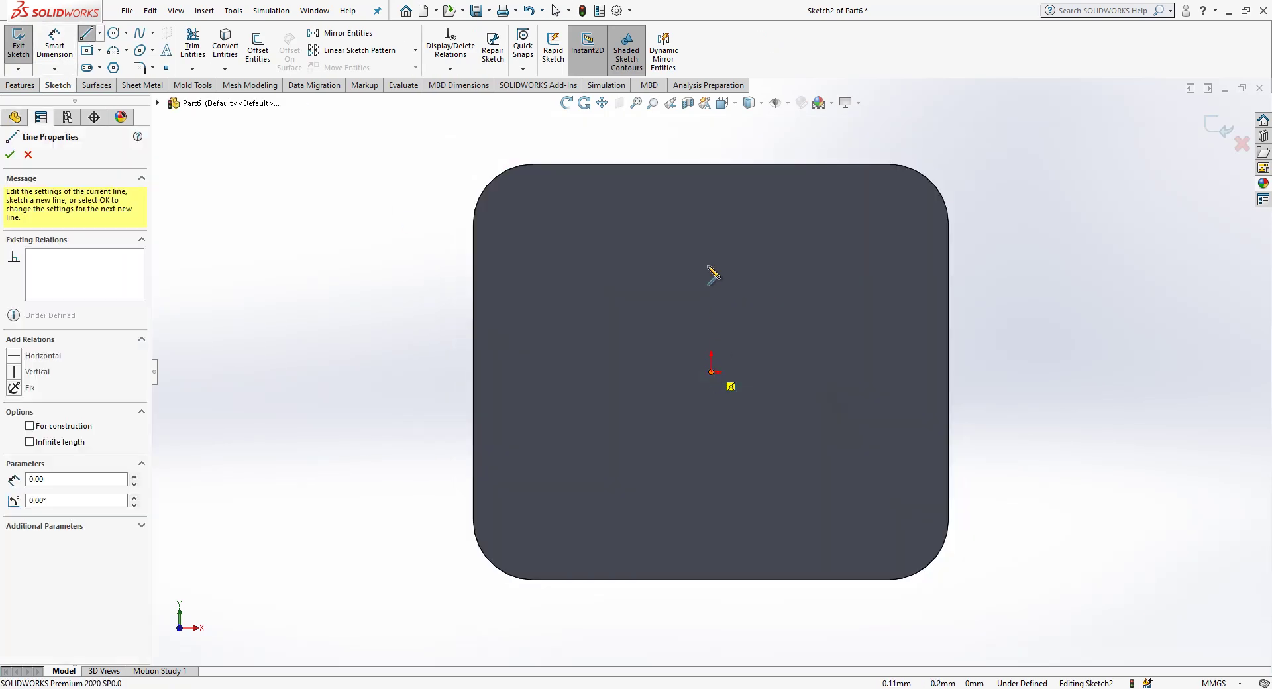
{"action": "left_click", "coordinate": [710, 216]}
{"action": "left_click", "coordinate": [587, 216]}
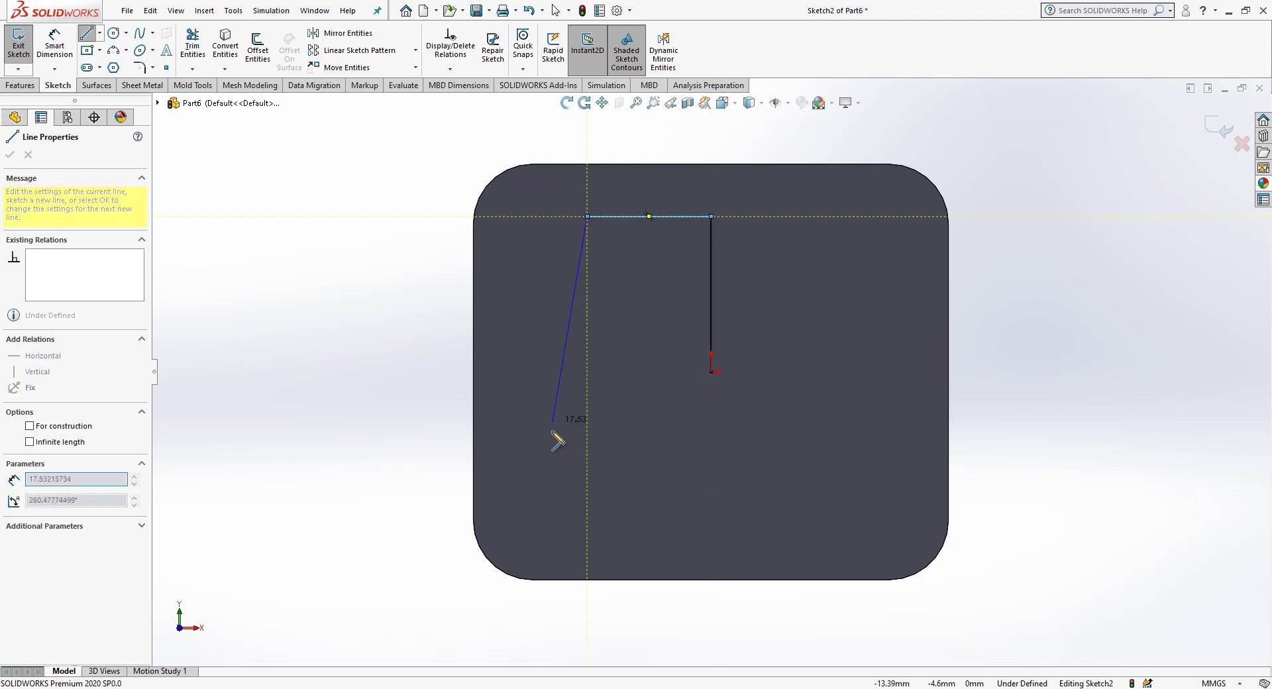
{"action": "double_click", "coordinate": [543, 477]}
{"action": "key", "text": "Escape"}
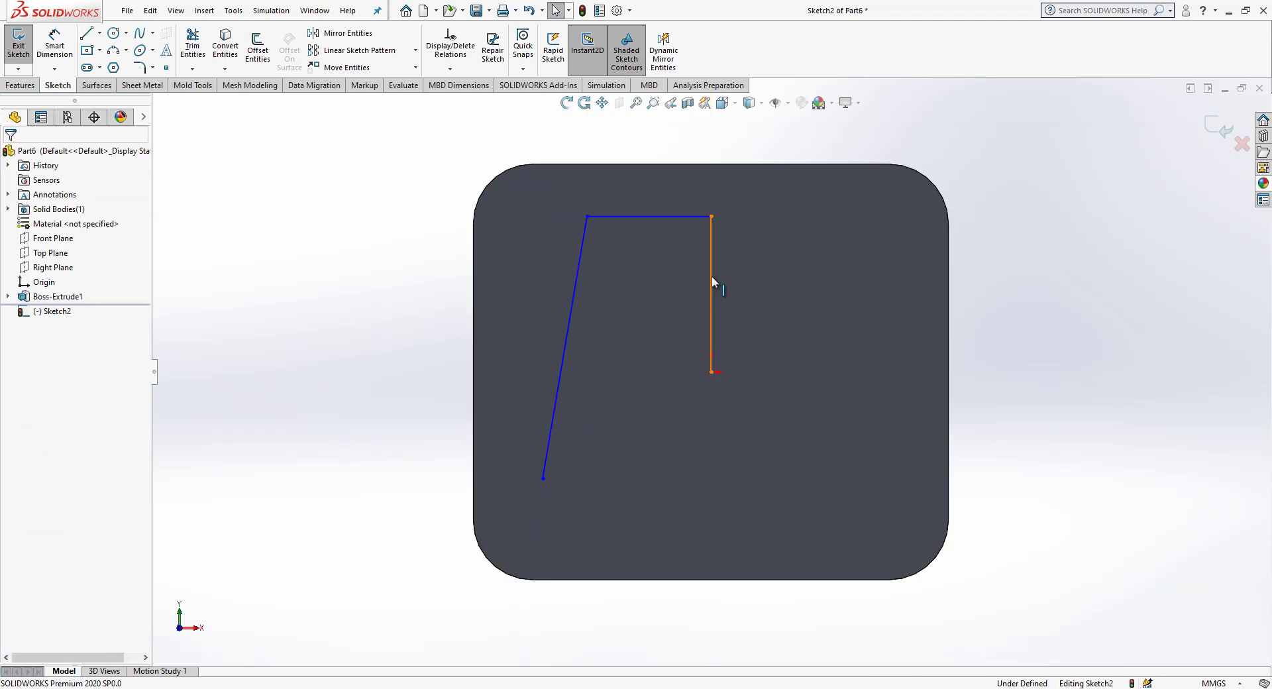
Step: Convert the vertical line to a construction centreline and apply a white scene
{"action": "left_click", "coordinate": [712, 281]}
{"action": "left_click", "coordinate": [750, 245]}
{"action": "left_click", "coordinate": [833, 102]}
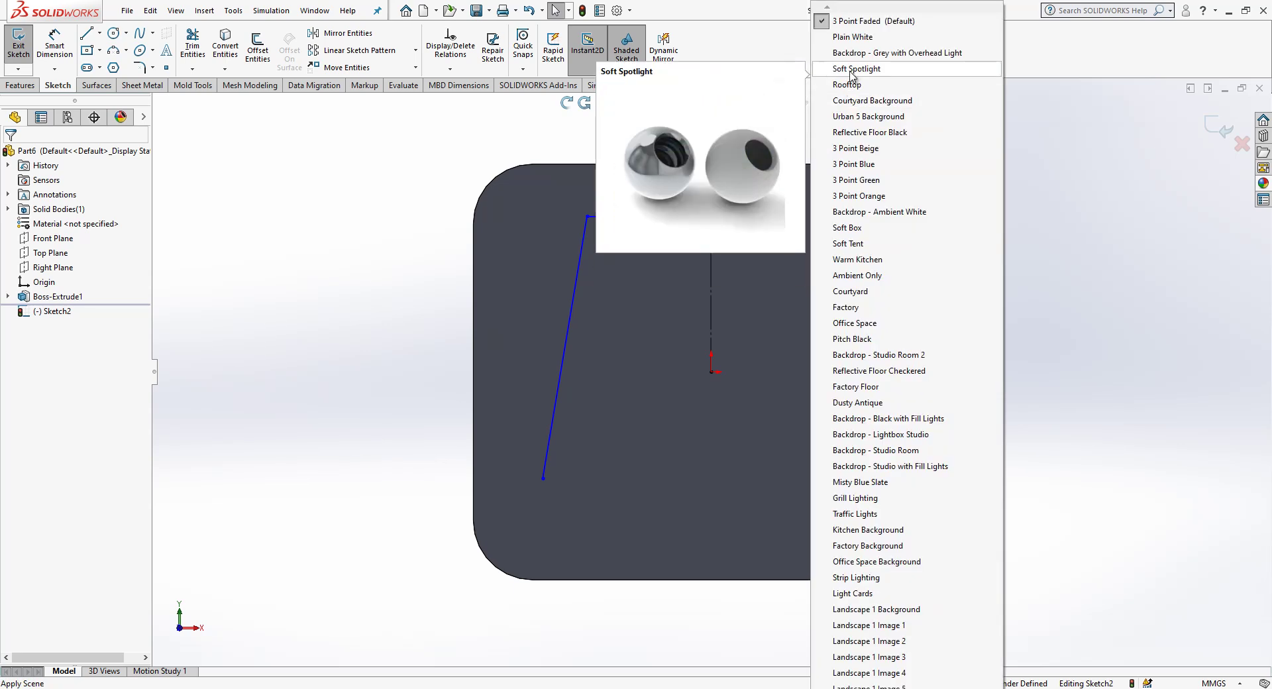
{"action": "left_click", "coordinate": [880, 38]}
Step: Draw a horizontal line from the sloped line's bottom to the centreline, deleting the extra vertical segment
{"action": "left_click", "coordinate": [85, 38]}
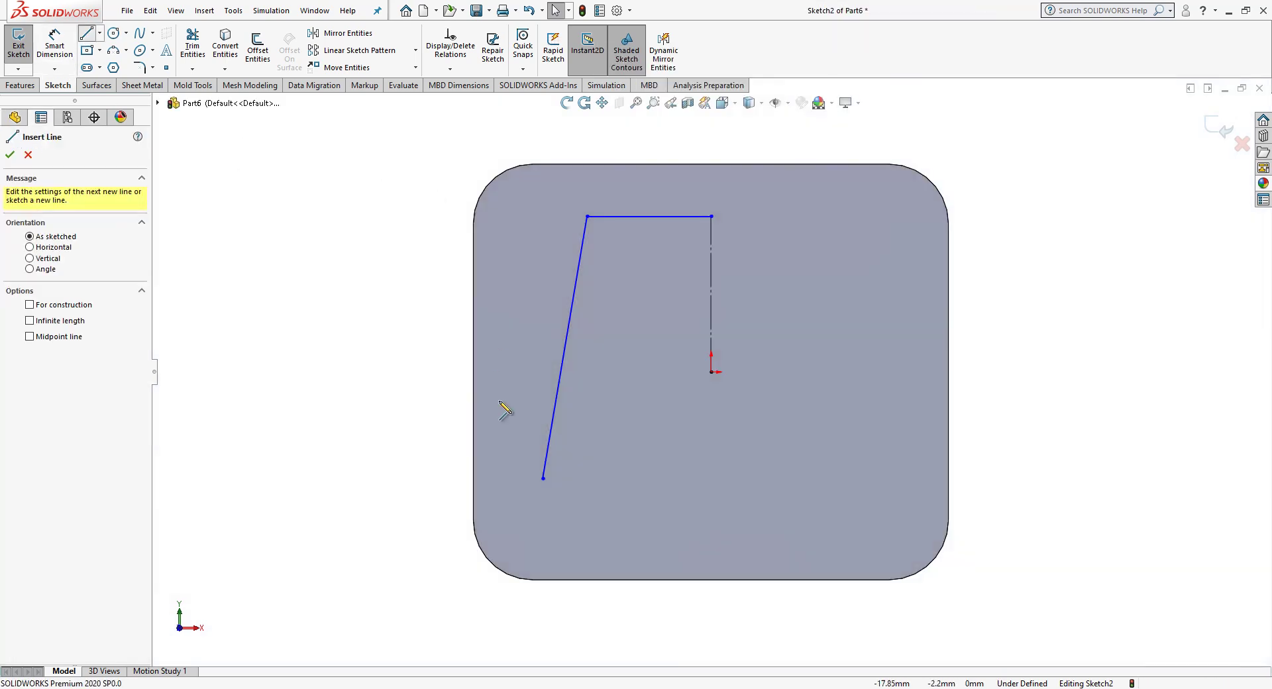
{"action": "left_click", "coordinate": [543, 479]}
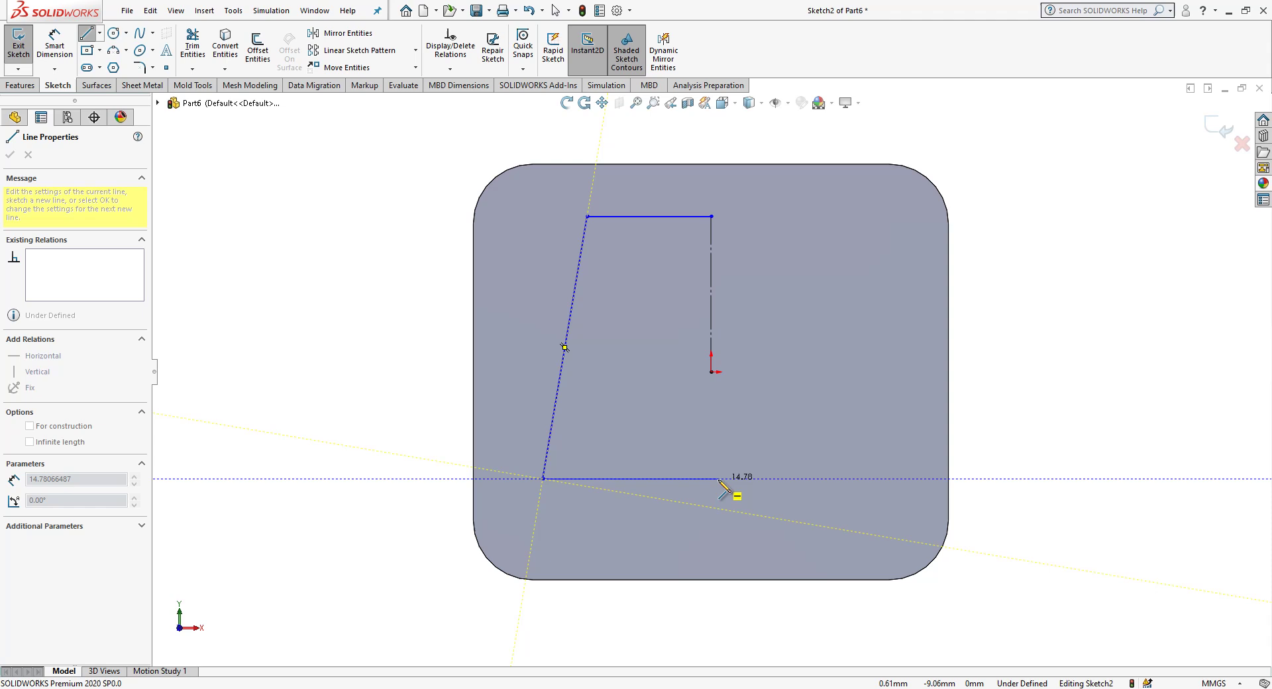
{"action": "left_click", "coordinate": [712, 479]}
{"action": "left_click", "coordinate": [712, 370]}
{"action": "key", "text": "Escape"}
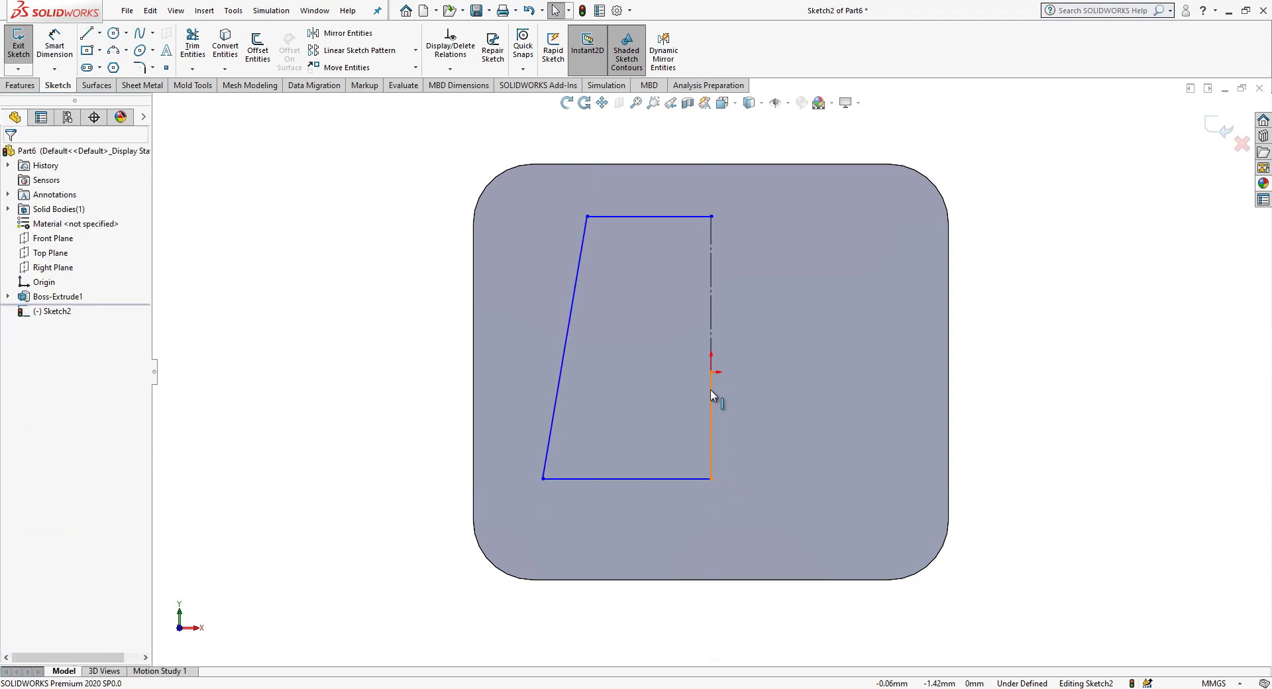
{"action": "left_click", "coordinate": [714, 396]}
{"action": "key", "text": "Delete"}
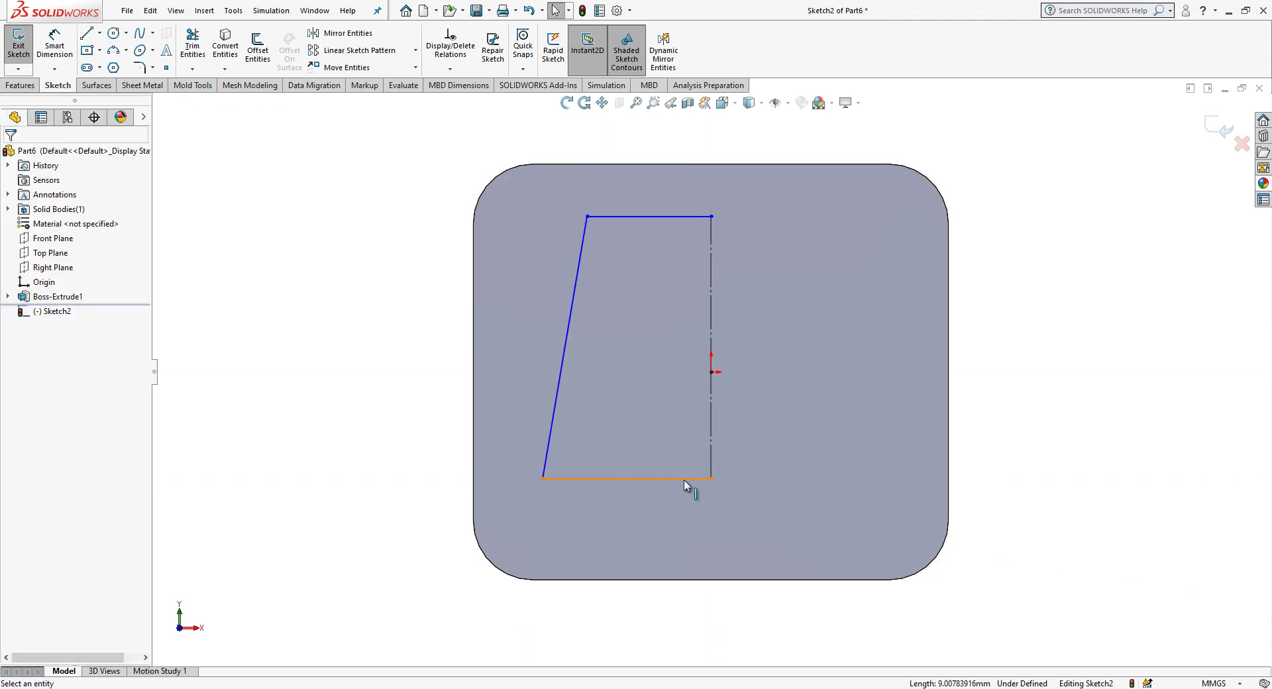
Step: Make the bottom line construction, set both centreline segments equal, and drag the outline upward
{"action": "left_click", "coordinate": [684, 478]}
{"action": "left_click", "coordinate": [741, 440]}
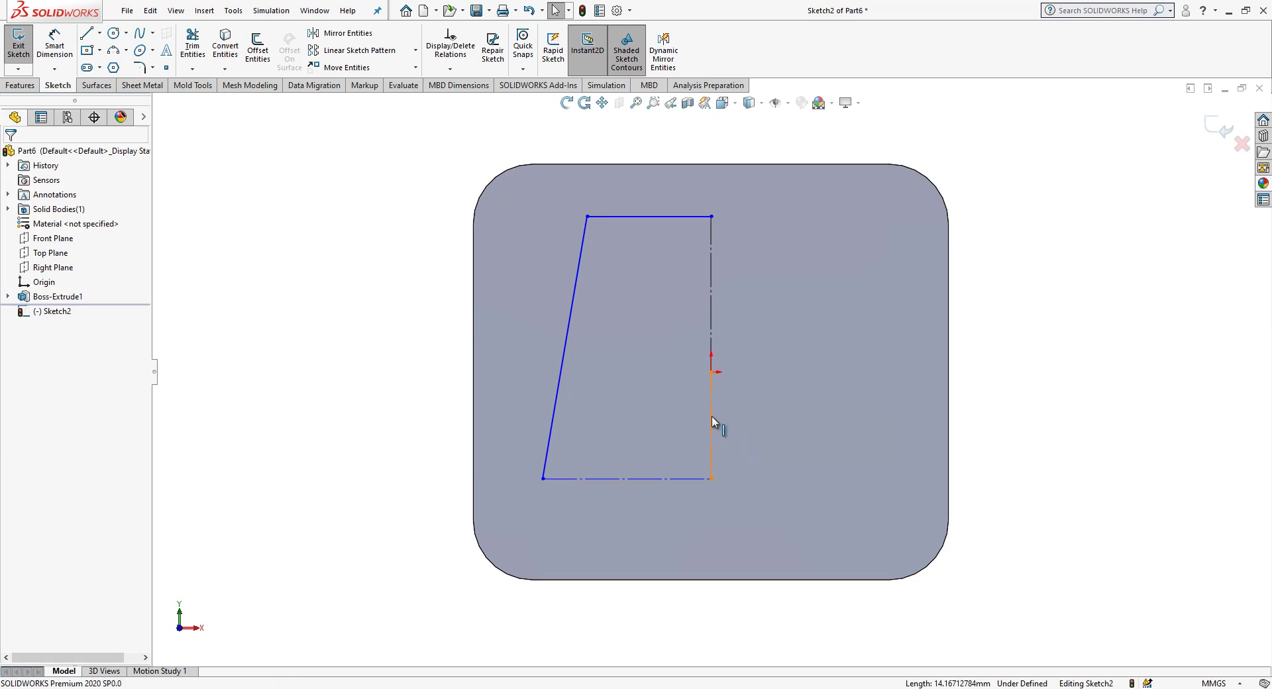
{"action": "left_click", "coordinate": [711, 416]}
{"action": "left_click", "coordinate": [711, 349], "text": "ctrl"}
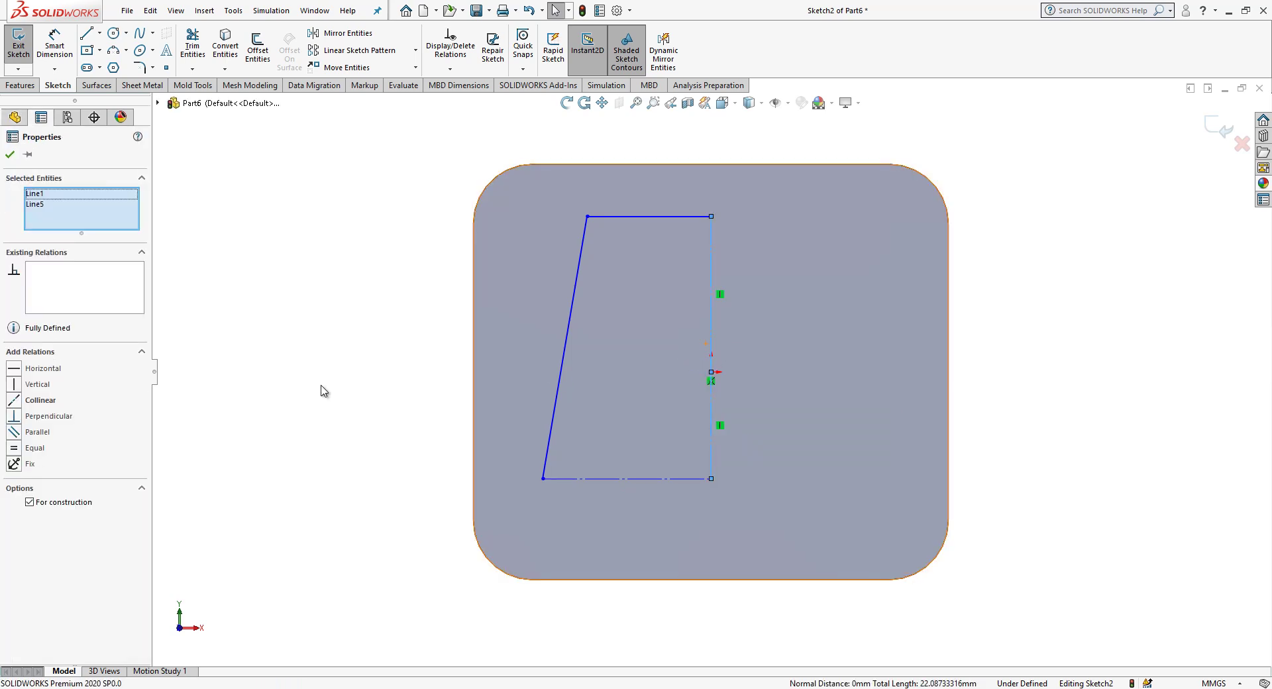
{"action": "left_click", "coordinate": [37, 448]}
{"action": "left_click", "coordinate": [376, 400]}
{"action": "mouse_move", "coordinate": [712, 265]}
{"action": "left_mouse_down"}
{"action": "mouse_move", "coordinate": [713, 216]}
{"action": "mouse_move", "coordinate": [712, 233]}
{"action": "left_mouse_up"}
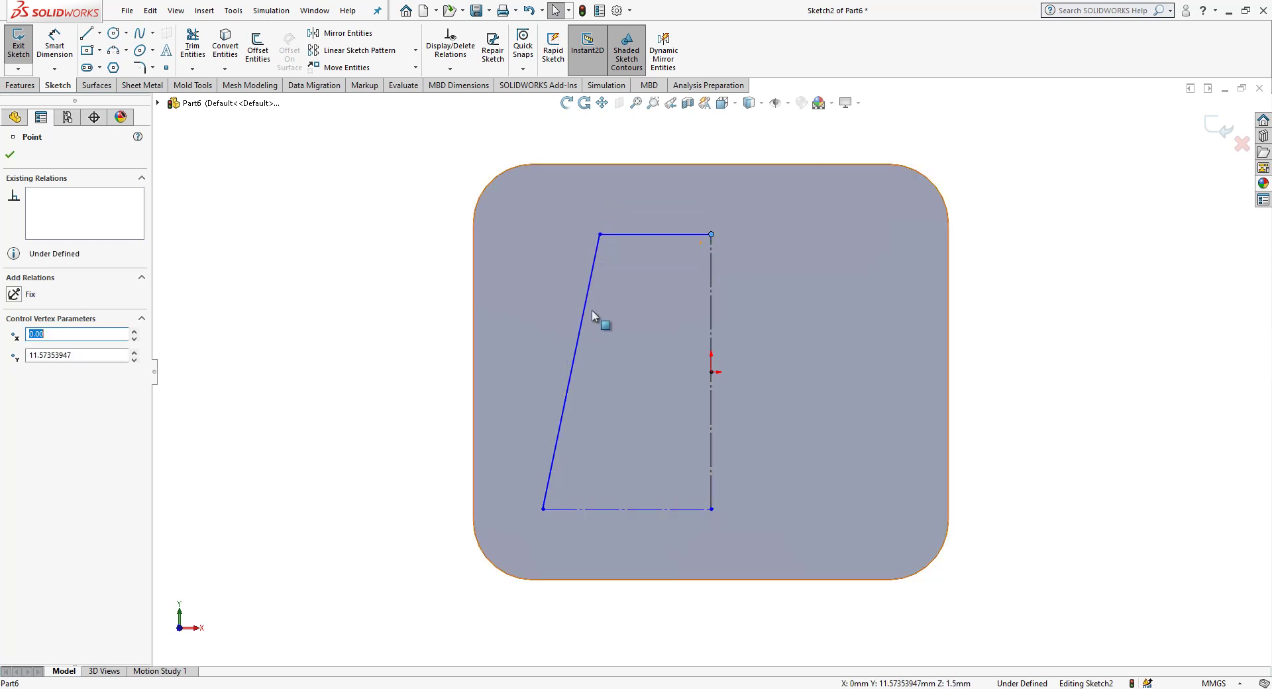
{"action": "left_click", "coordinate": [54, 45]}
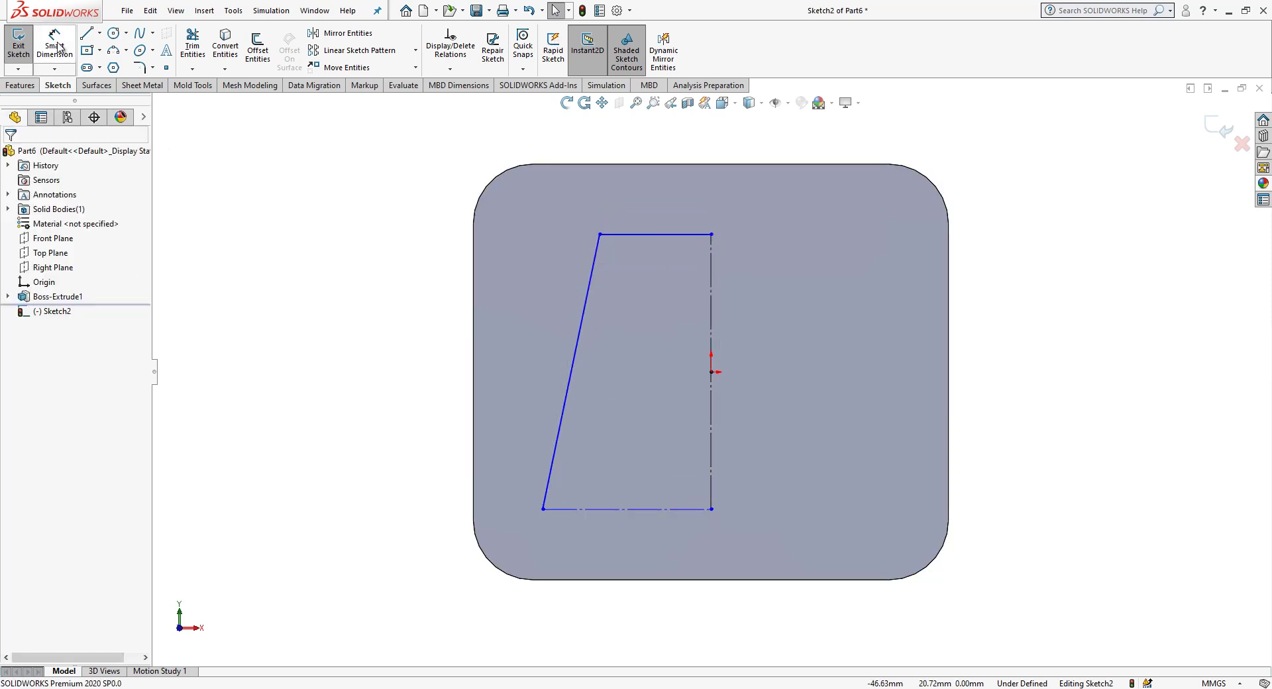
Step: Dimension the top line 5 mm below the plate's top edge and the width 30 mm across the centreline
{"action": "left_click", "coordinate": [663, 234]}
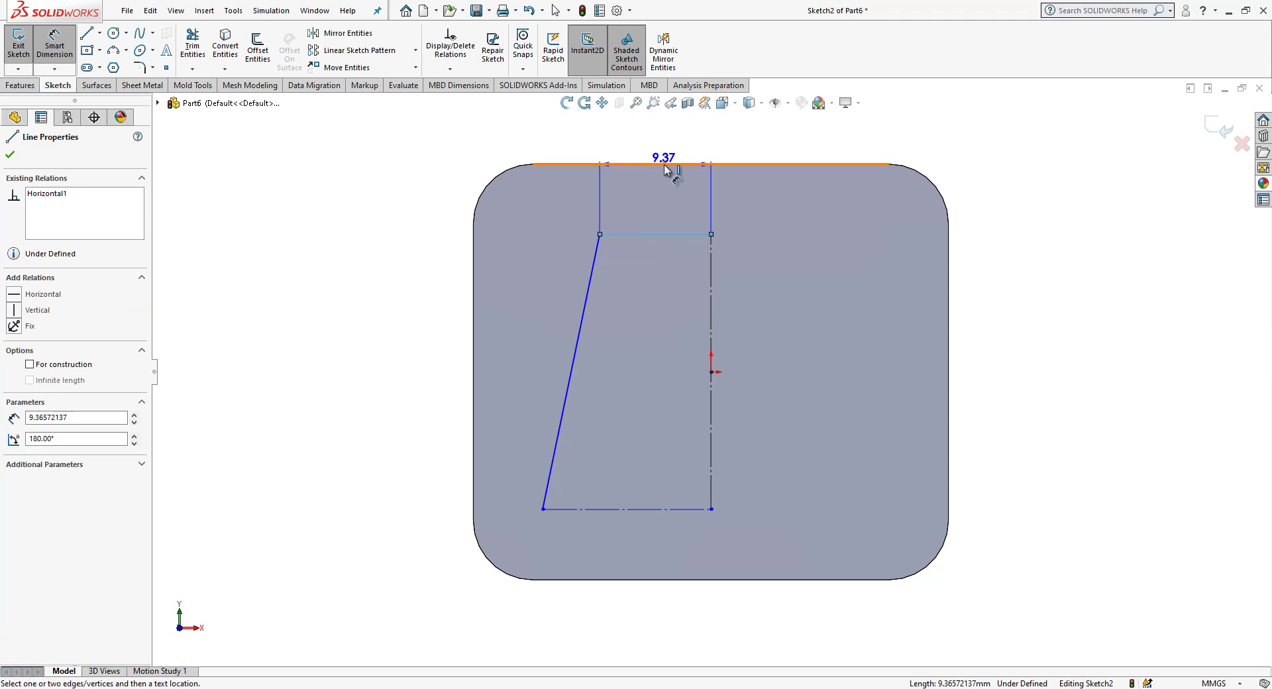
{"action": "left_click", "coordinate": [671, 164]}
{"action": "left_click", "coordinate": [644, 184]}
{"action": "type", "text": "5"}
{"action": "key", "text": "Return"}
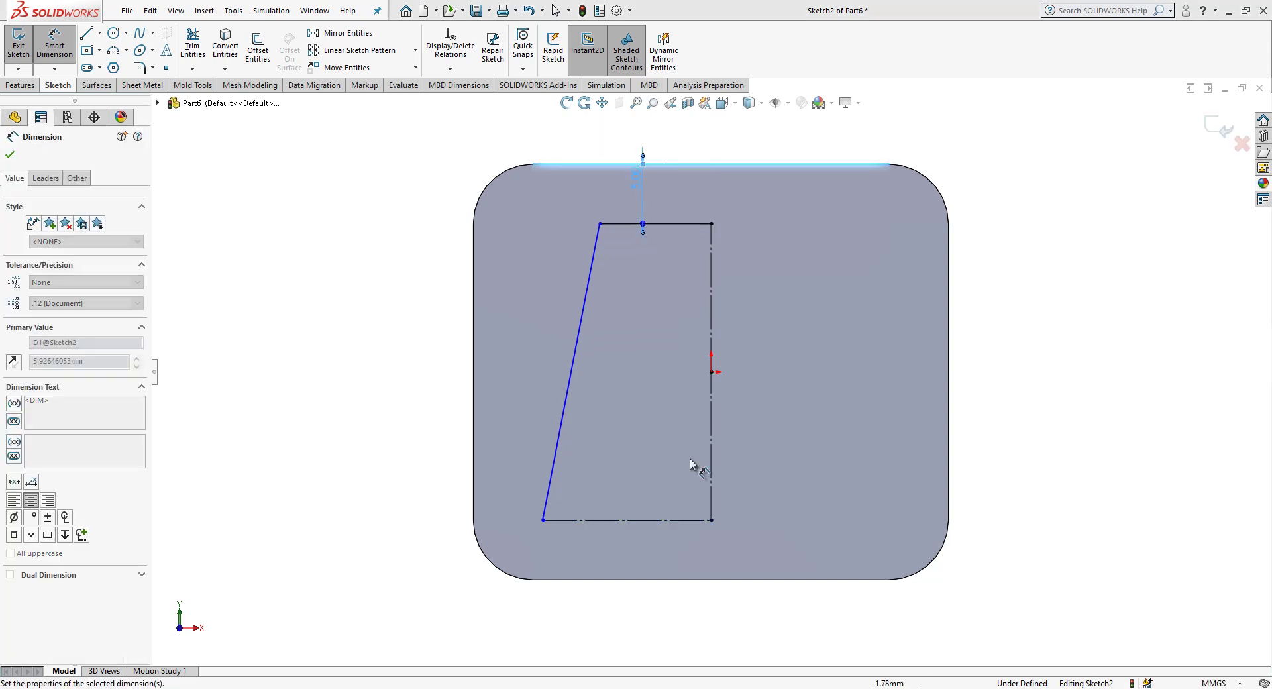
{"action": "left_click", "coordinate": [666, 538]}
{"action": "left_click", "coordinate": [662, 579]}
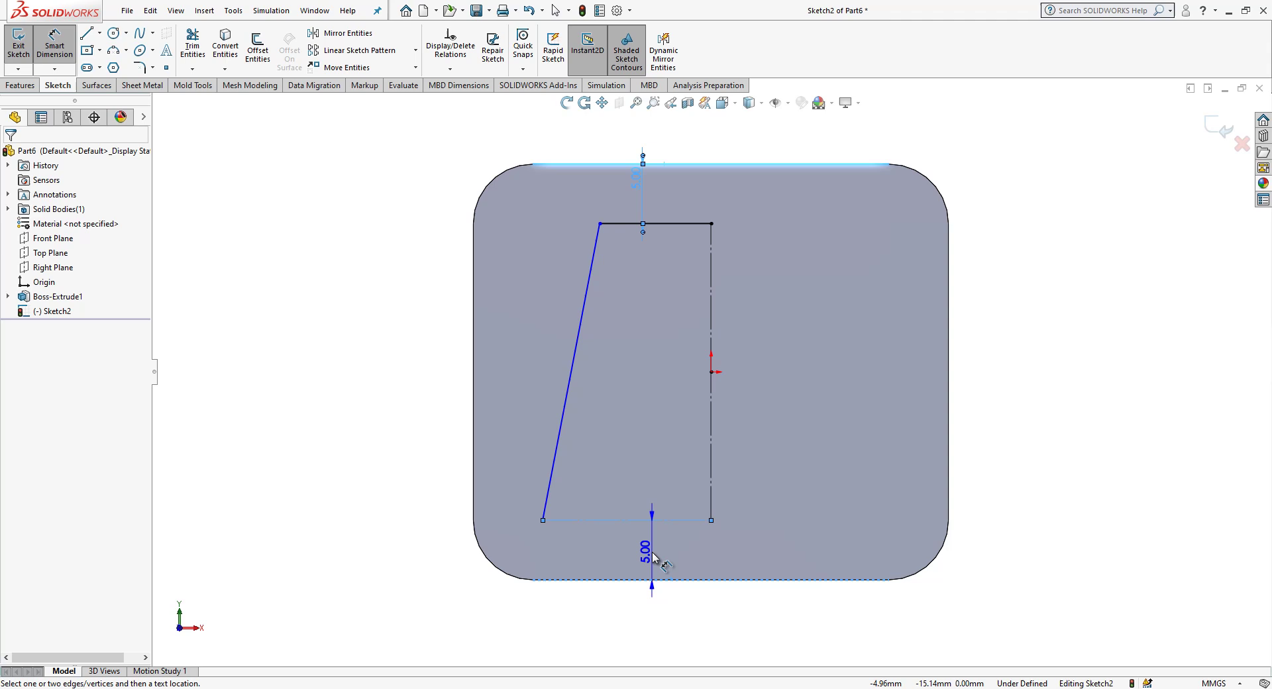
{"action": "key", "text": "Escape"}
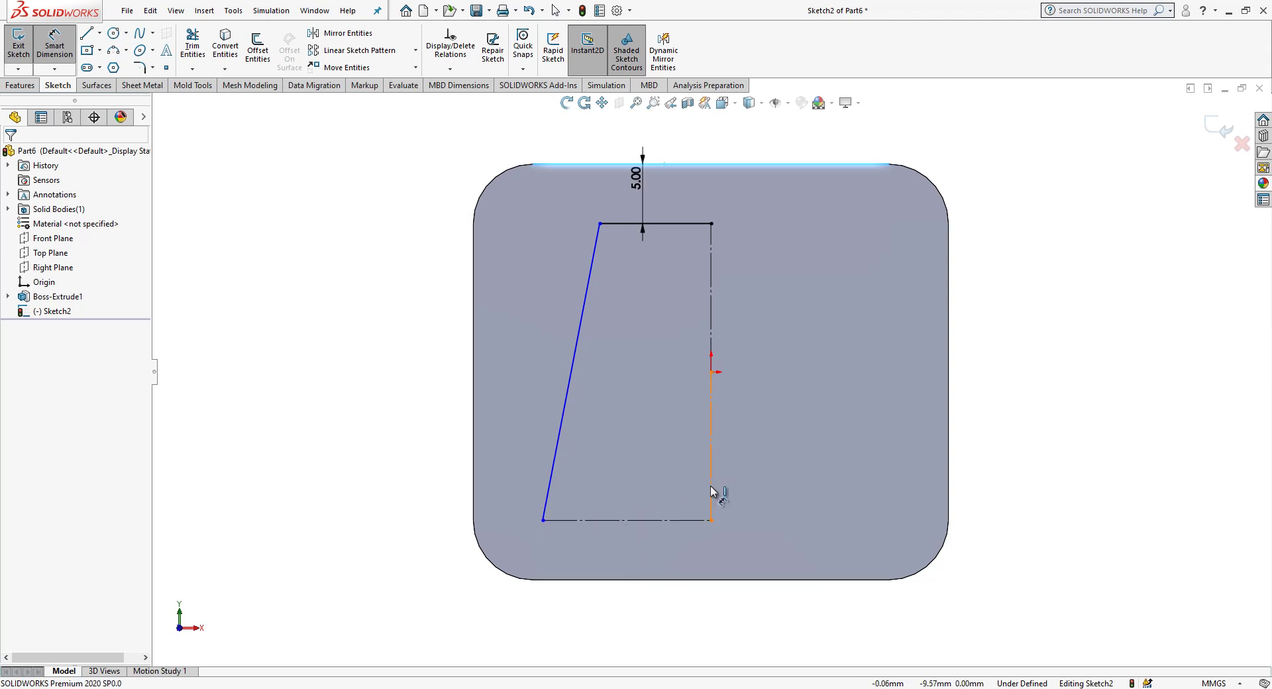
{"action": "left_click", "coordinate": [710, 491]}
{"action": "left_click", "coordinate": [543, 519]}
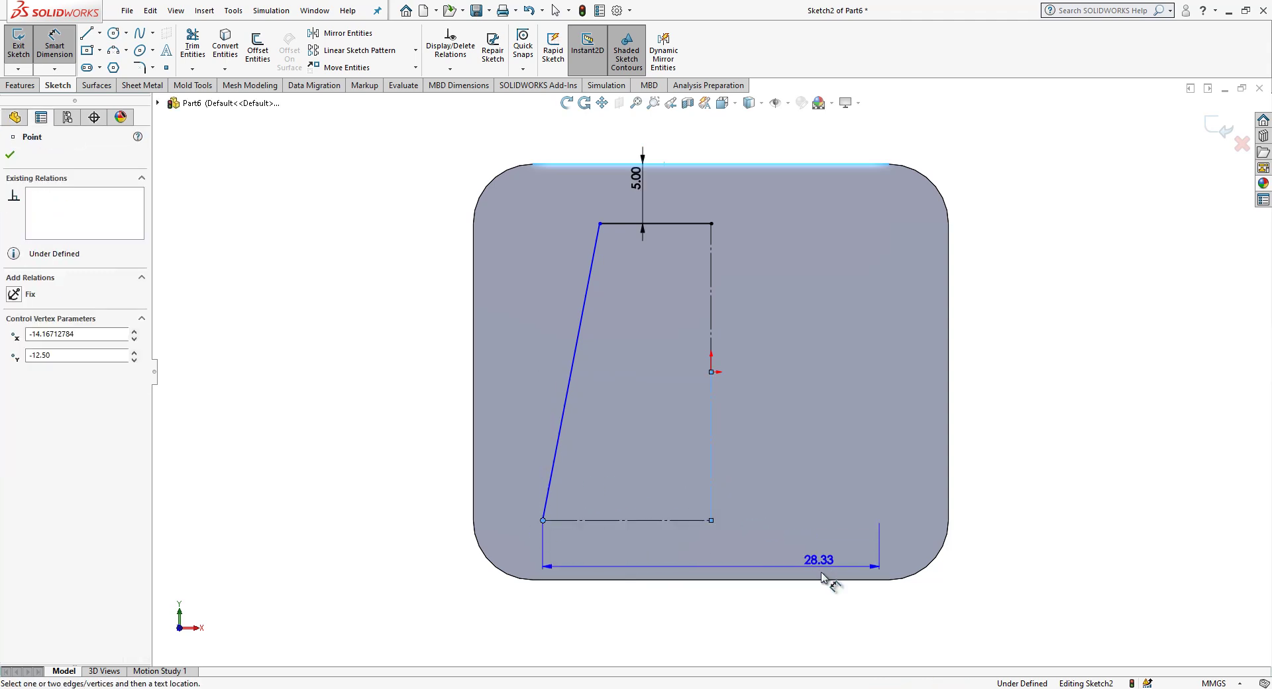
{"action": "left_click", "coordinate": [803, 628]}
{"action": "key", "text": "Return"}
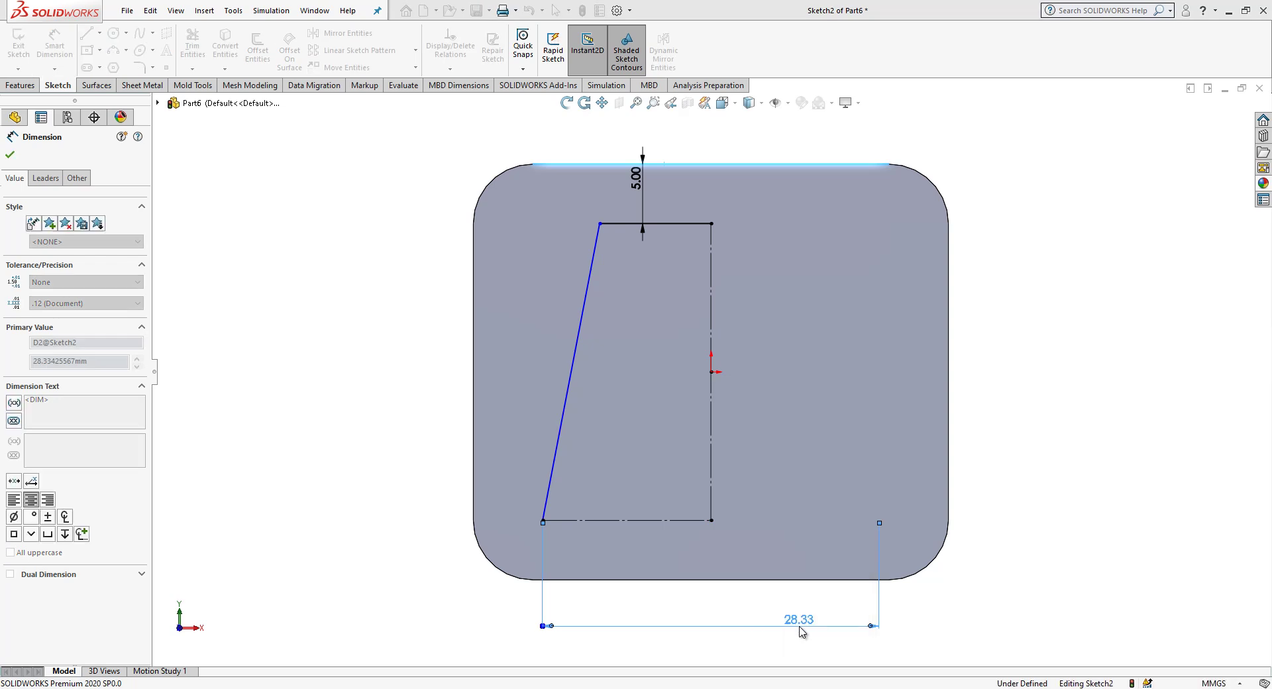
Step: Dimension the slanted line's angle, reverting a 25° try and applying 7.5 to fully define it
{"action": "left_click", "coordinate": [709, 448]}
{"action": "left_click", "coordinate": [559, 420]}
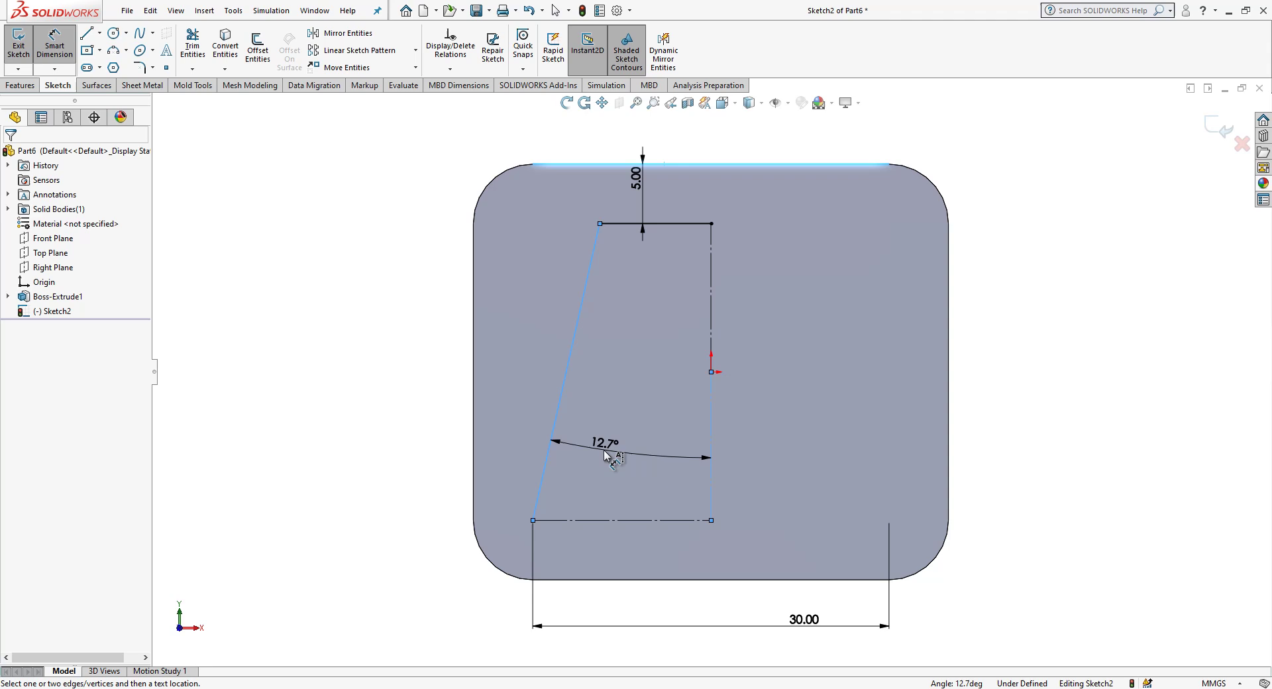
{"action": "left_click", "coordinate": [606, 456]}
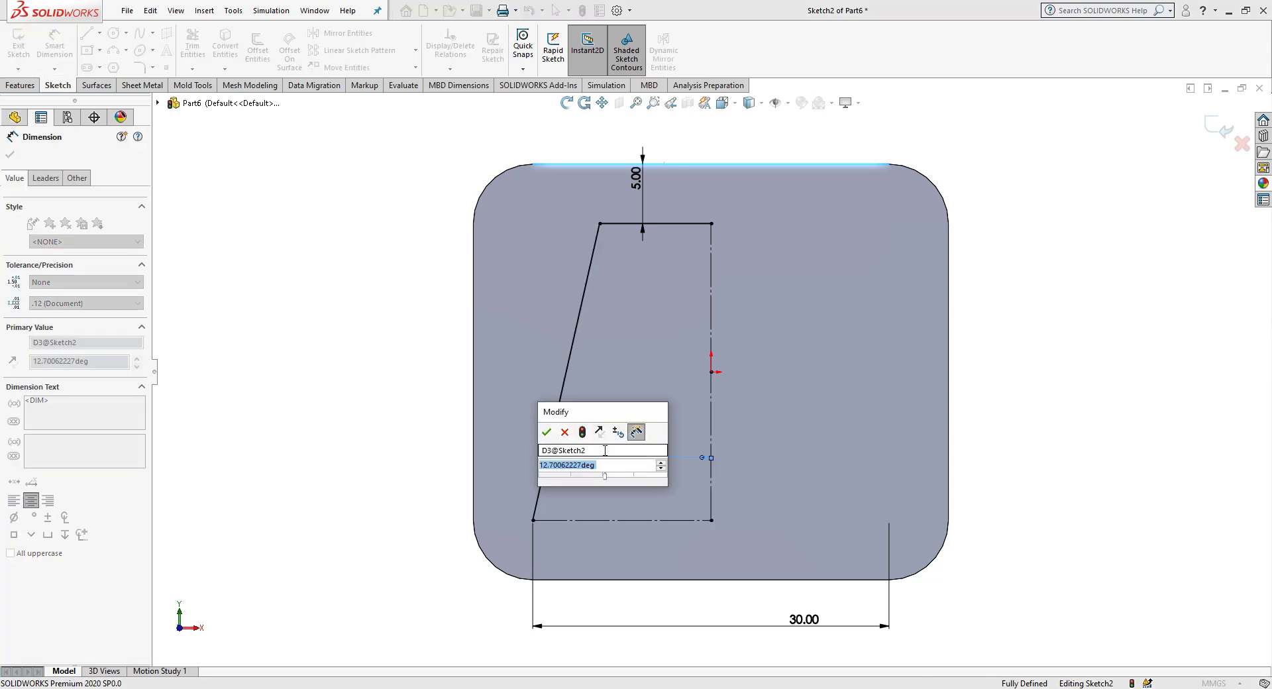
{"action": "type", "text": "25"}
{"action": "key", "text": "Return"}
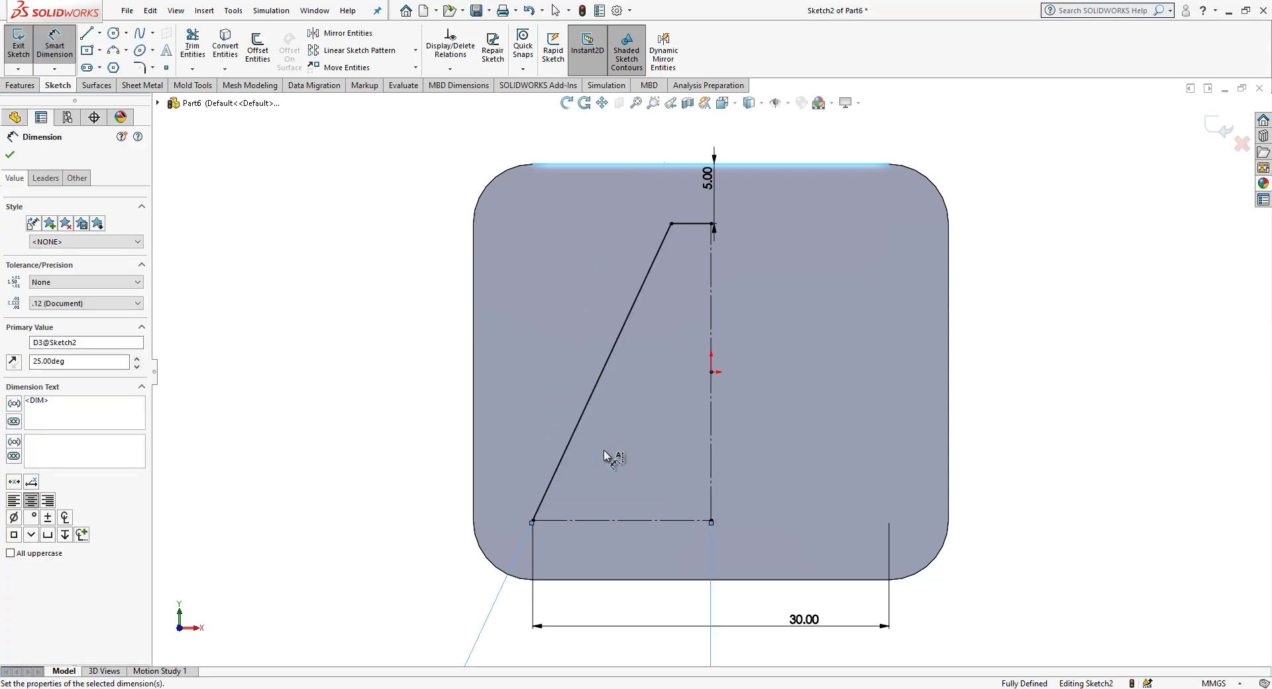
{"action": "key", "text": "Escape"}
{"action": "key", "text": "ctrl+z"}
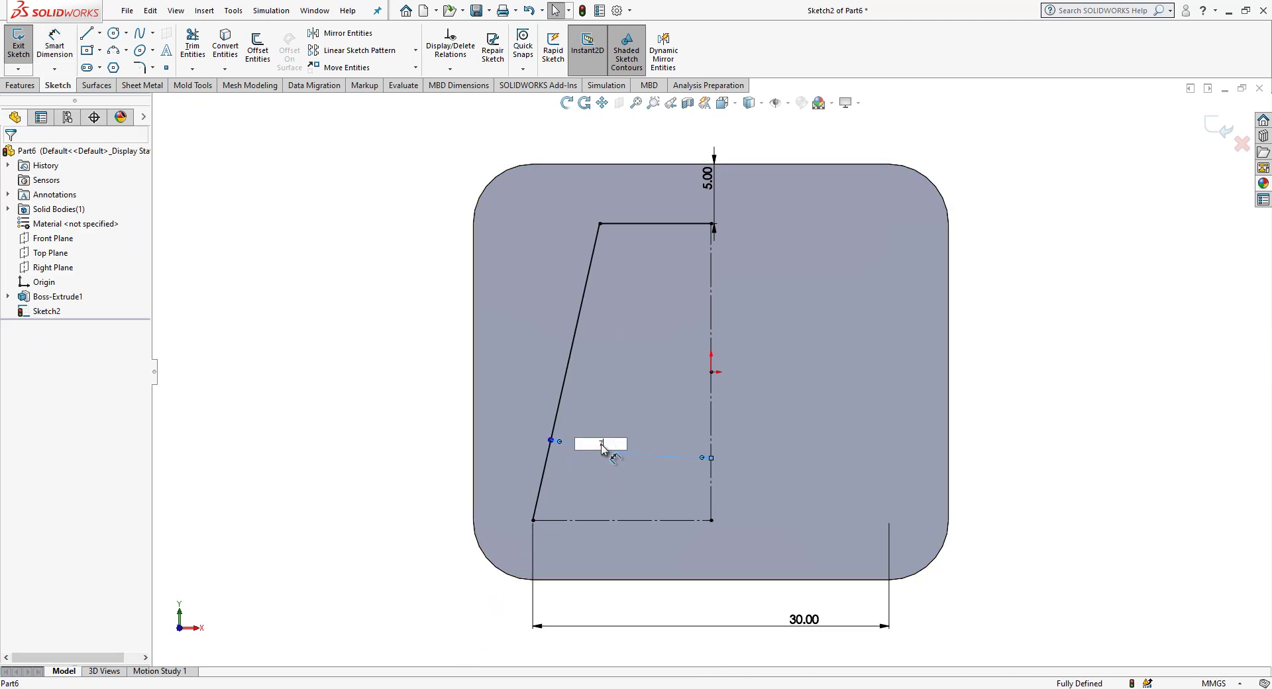
{"action": "type", "text": "7.5"}
{"action": "key", "text": "Return"}
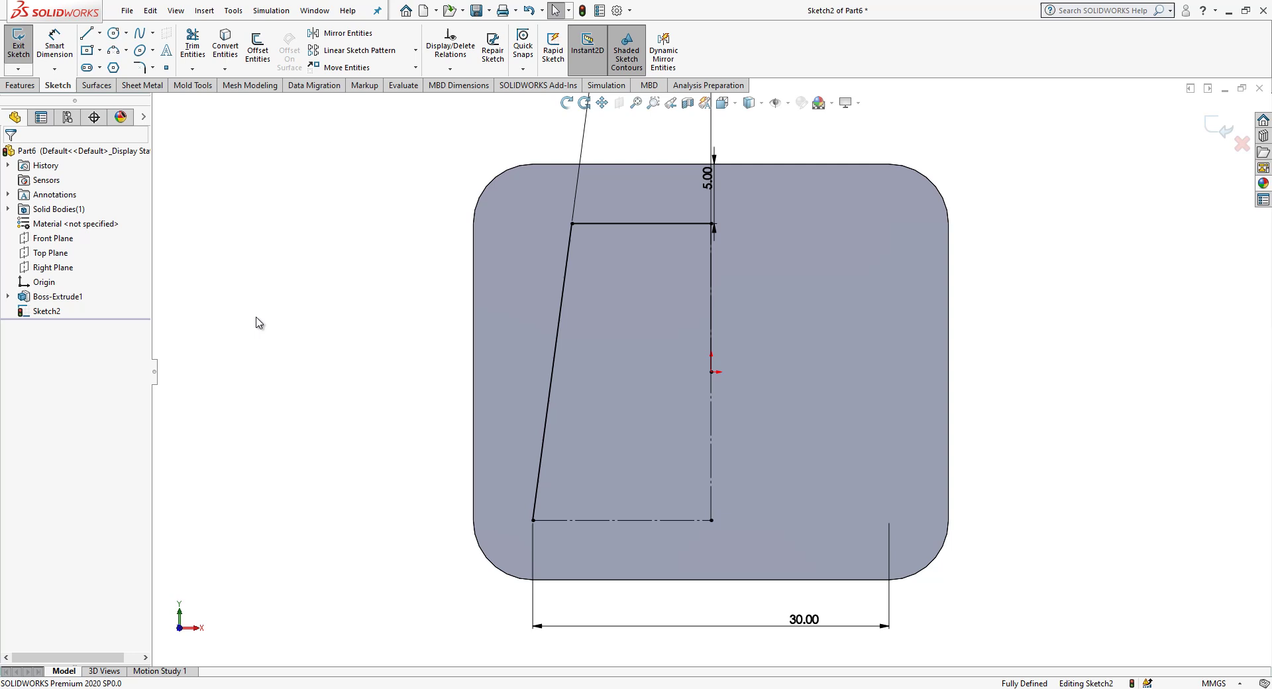
Step: Round the outline's top-left corner with a 5 mm sketch fillet
{"action": "left_click", "coordinate": [152, 67]}
{"action": "left_click", "coordinate": [160, 85]}
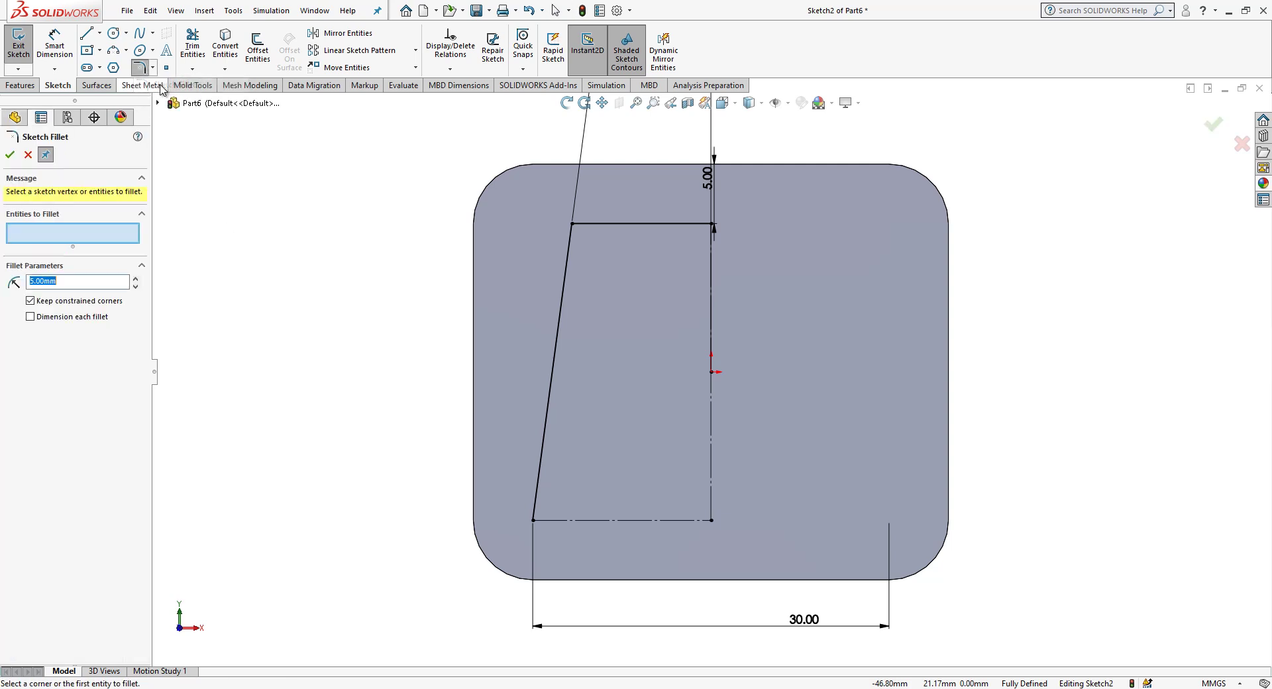
{"action": "left_click", "coordinate": [573, 224]}
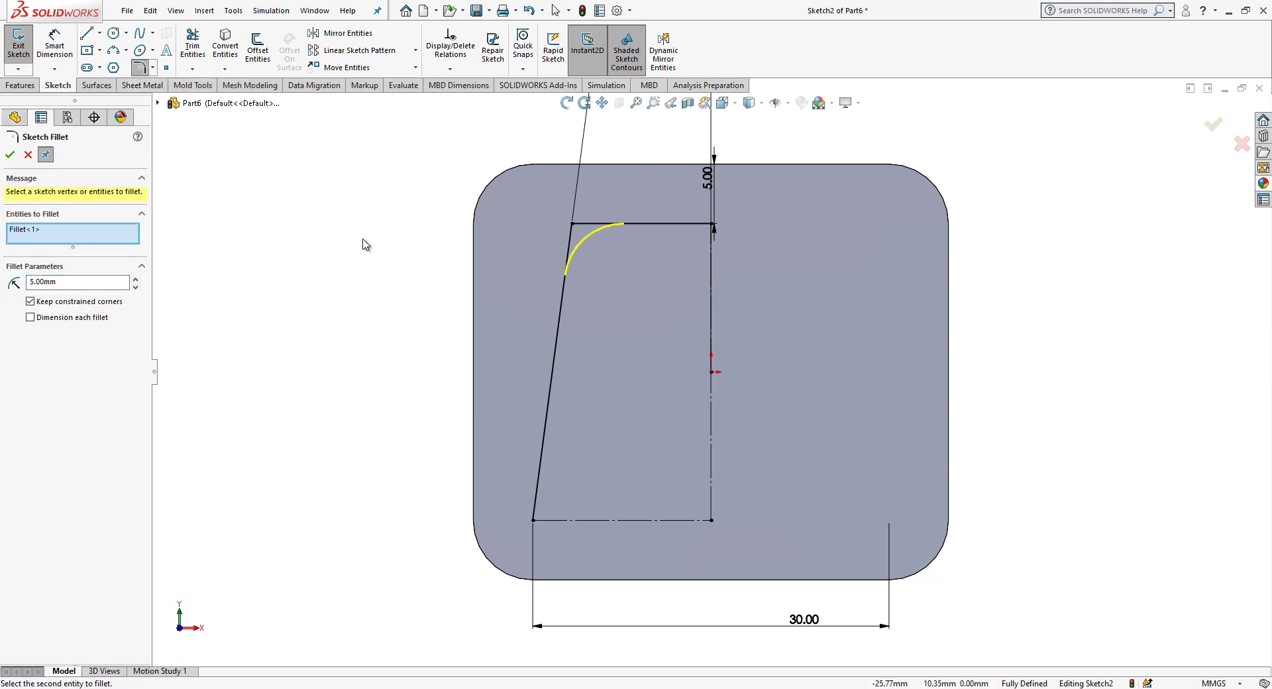
{"action": "left_click", "coordinate": [10, 156]}
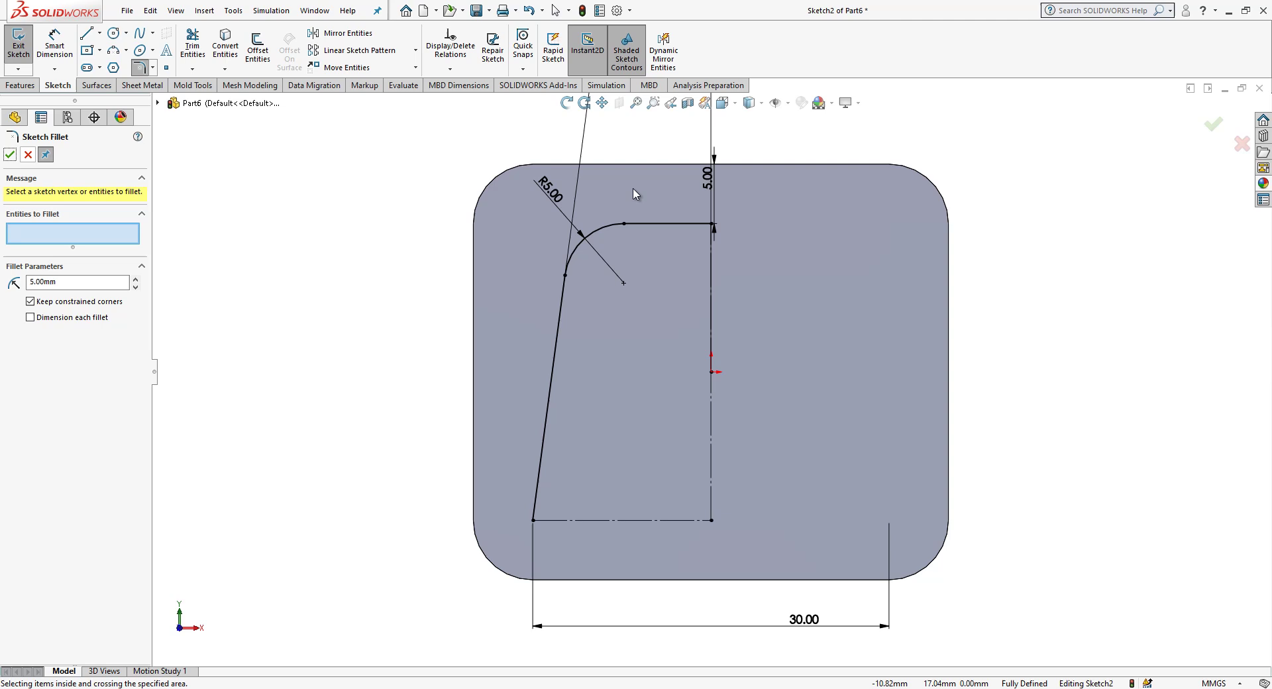
Step: Mirror the arc-and-line chain across the centreline and exit the sketch
{"action": "left_click", "coordinate": [667, 225]}
{"action": "right_click", "coordinate": [667, 229]}
{"action": "left_click", "coordinate": [692, 239]}
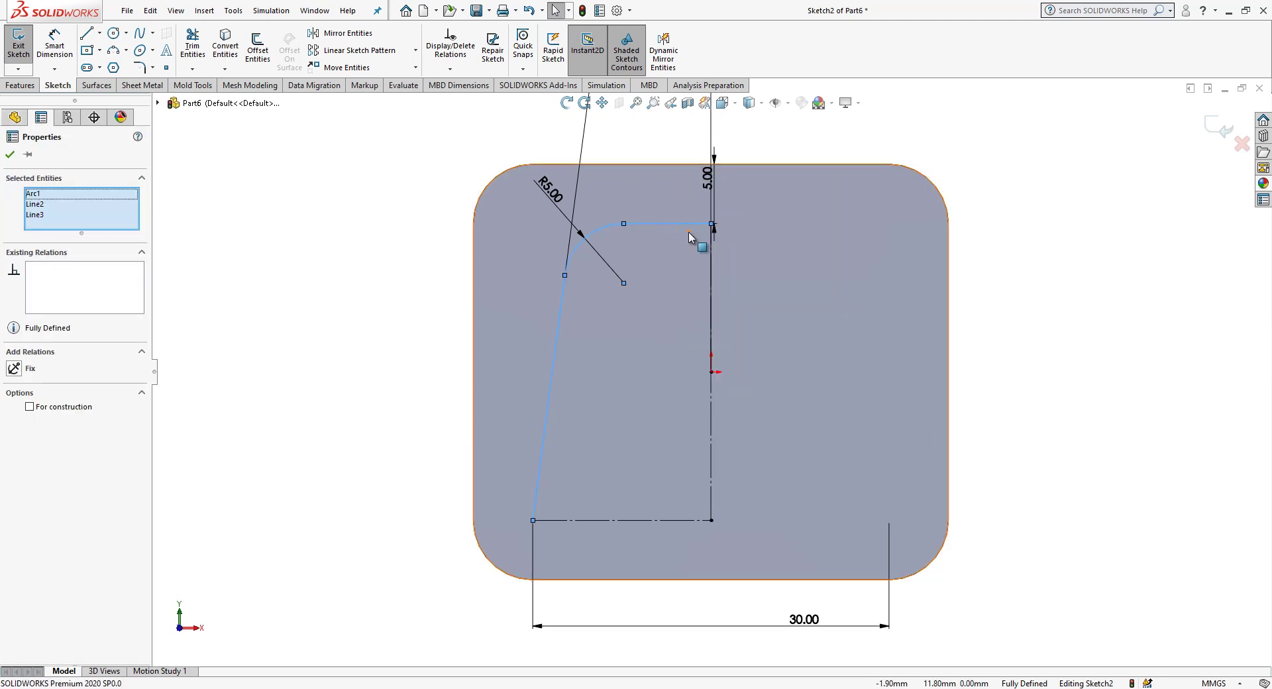
{"action": "left_click", "coordinate": [345, 33]}
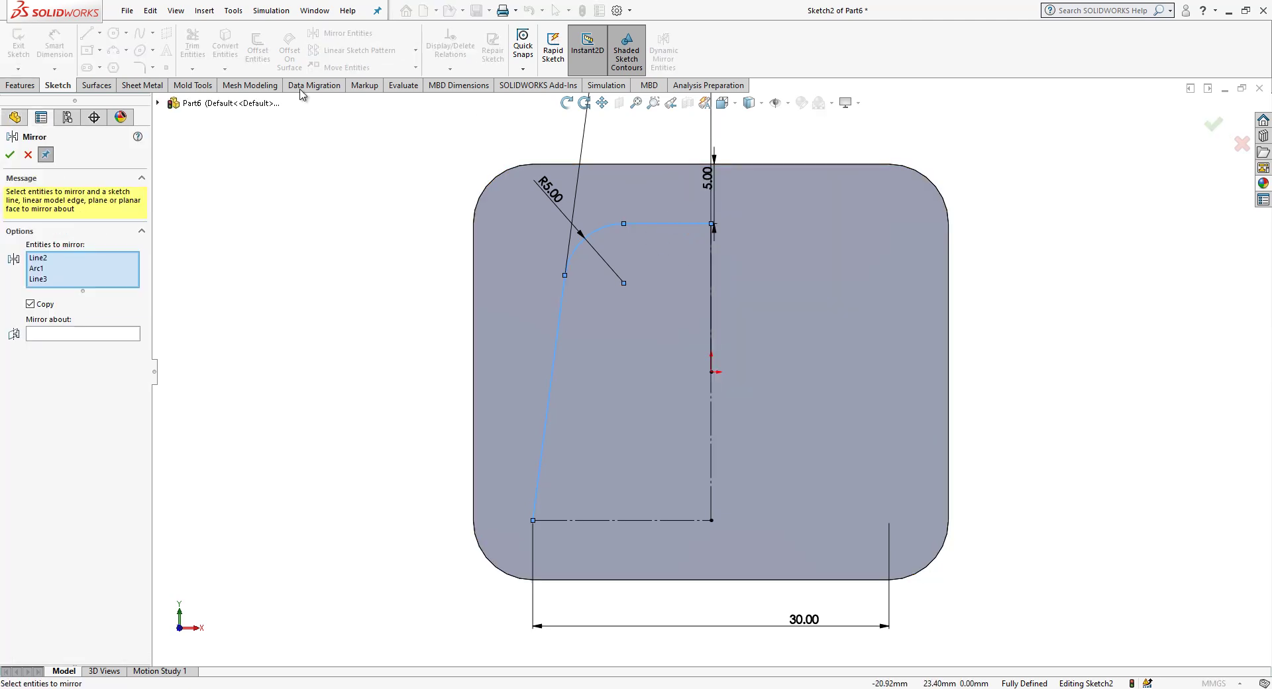
{"action": "left_click", "coordinate": [102, 334]}
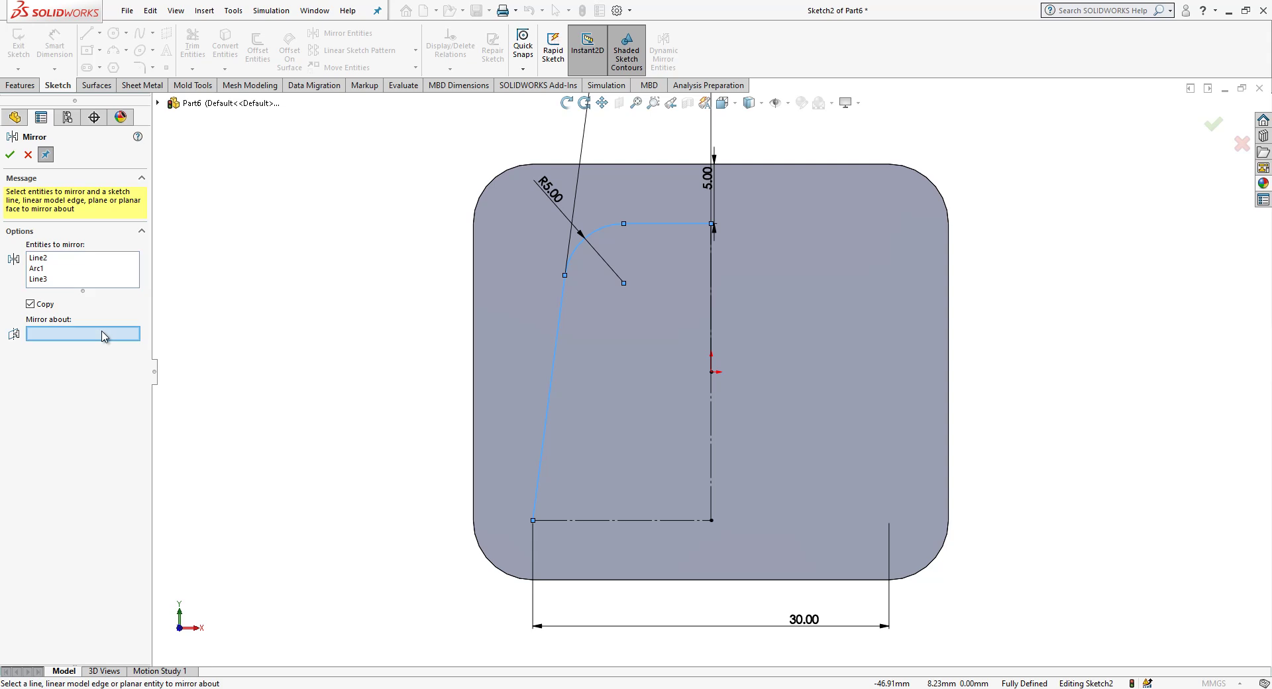
{"action": "left_click", "coordinate": [713, 340]}
{"action": "right_click", "coordinate": [714, 339]}
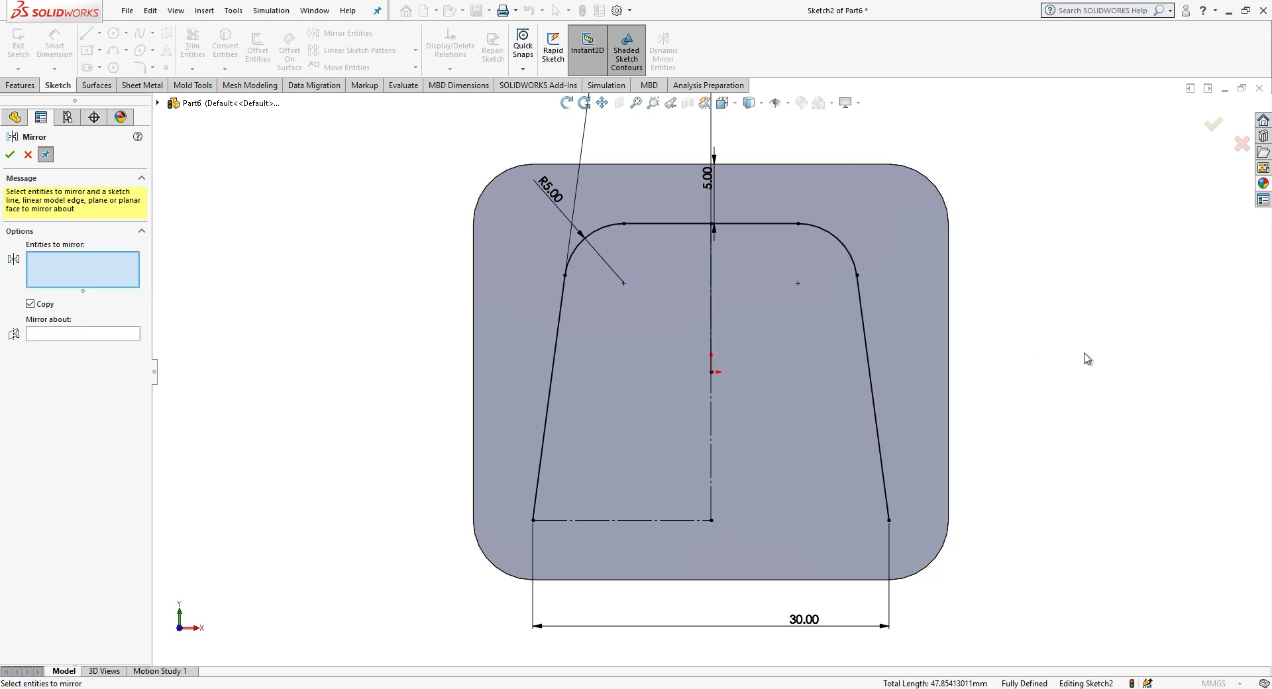
{"action": "left_click", "coordinate": [1213, 124]}
{"action": "left_click", "coordinate": [1213, 124]}
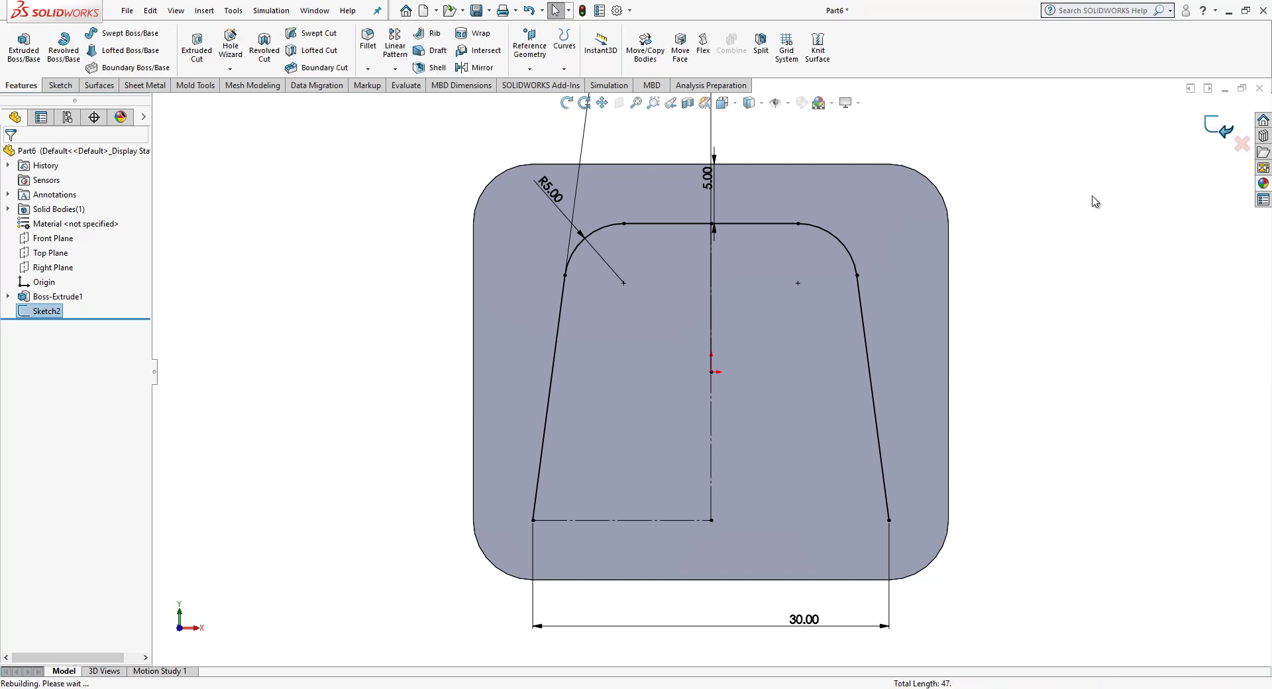
Step: Colour Sketch2 light green
{"action": "left_click", "coordinate": [46, 312]}
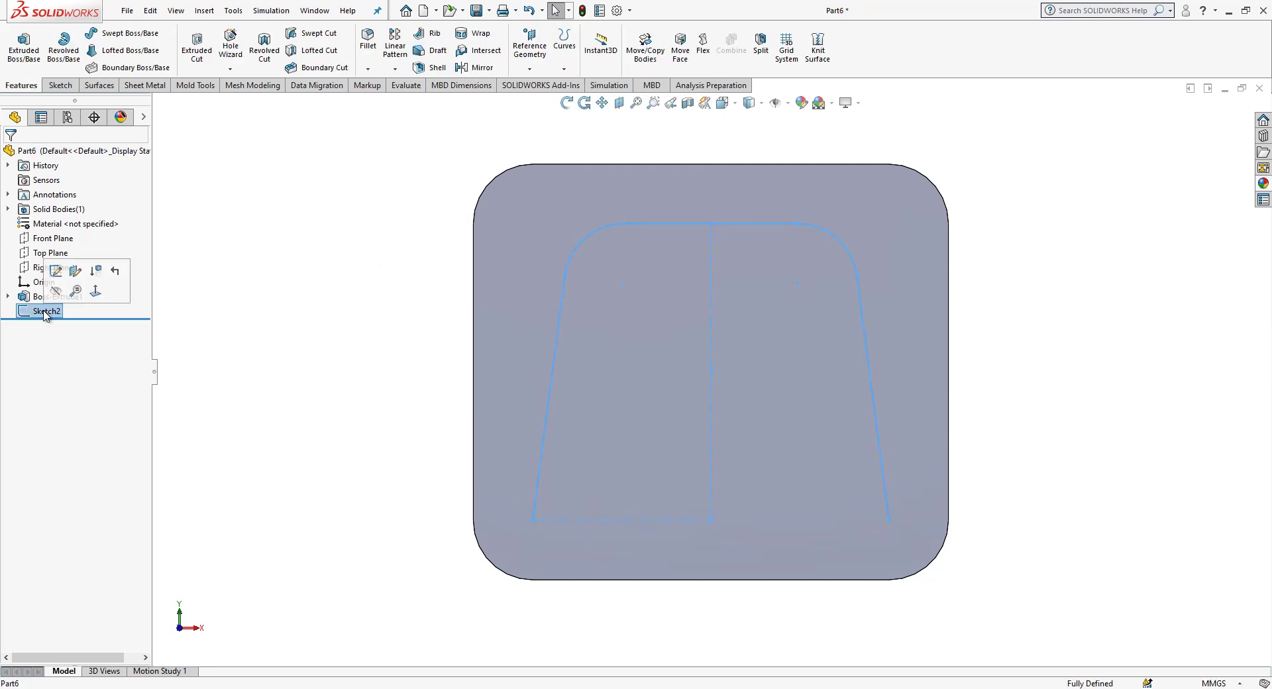
{"action": "right_click", "coordinate": [45, 311]}
{"action": "left_click", "coordinate": [100, 464]}
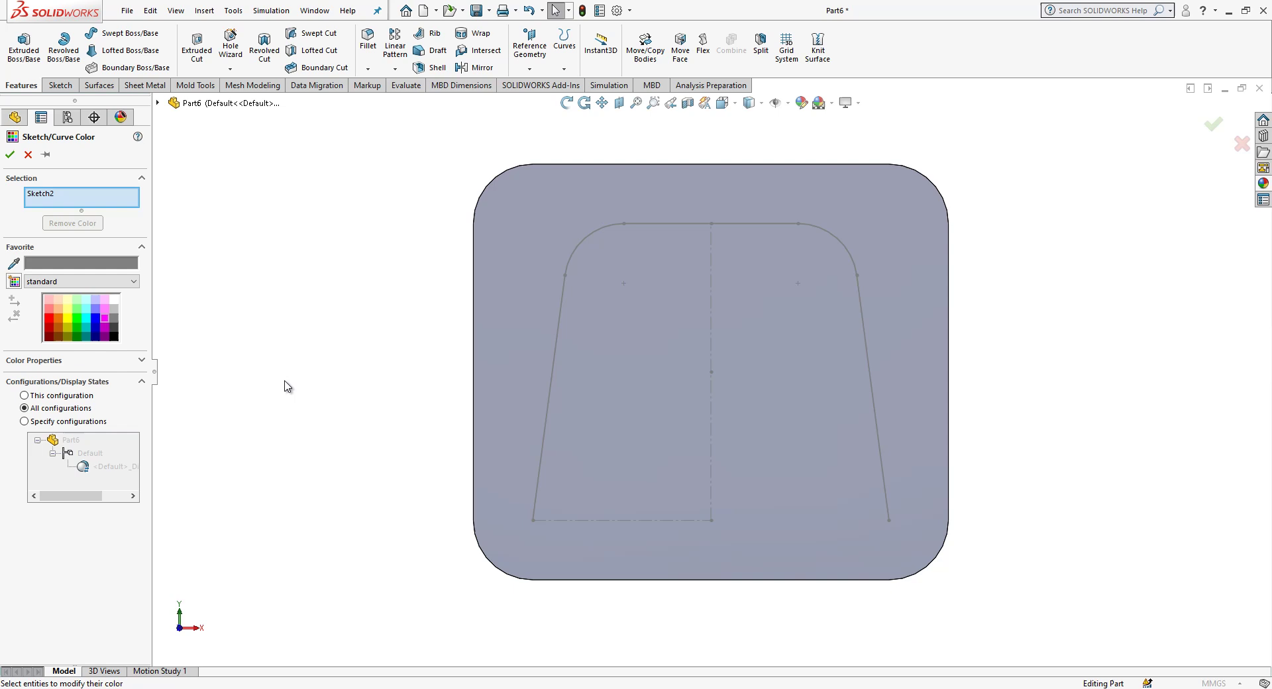
{"action": "left_click", "coordinate": [77, 310]}
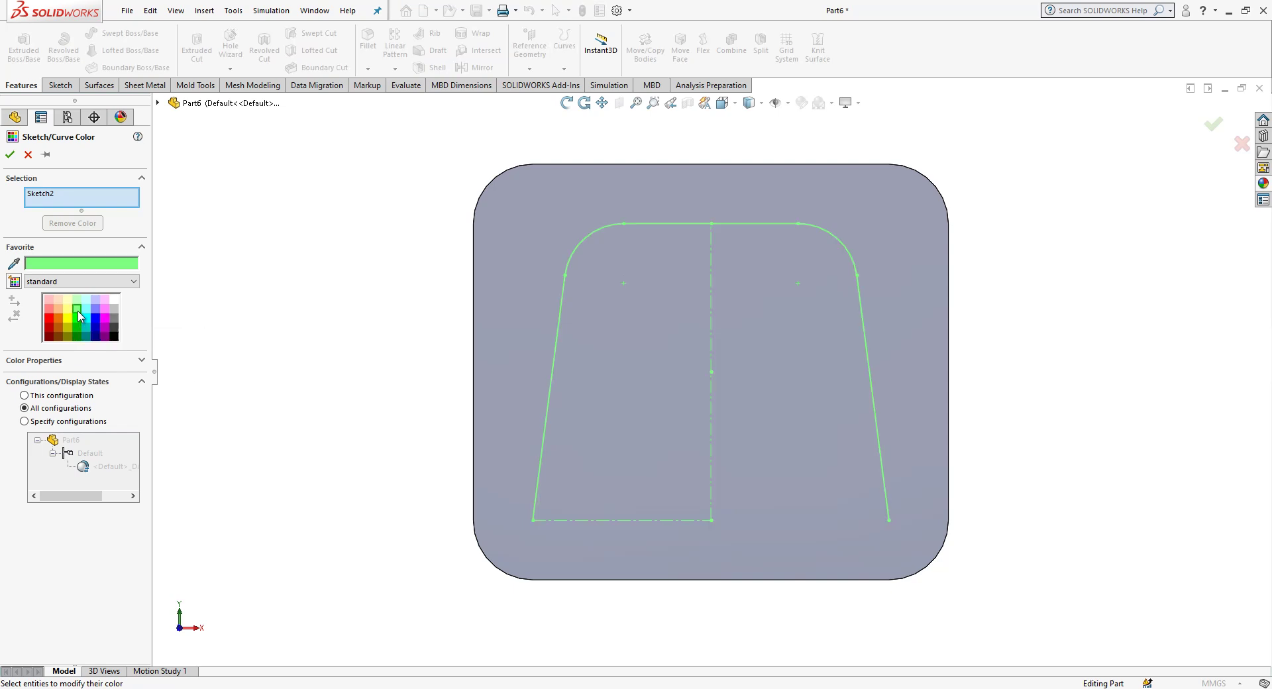
{"action": "left_click", "coordinate": [10, 154]}
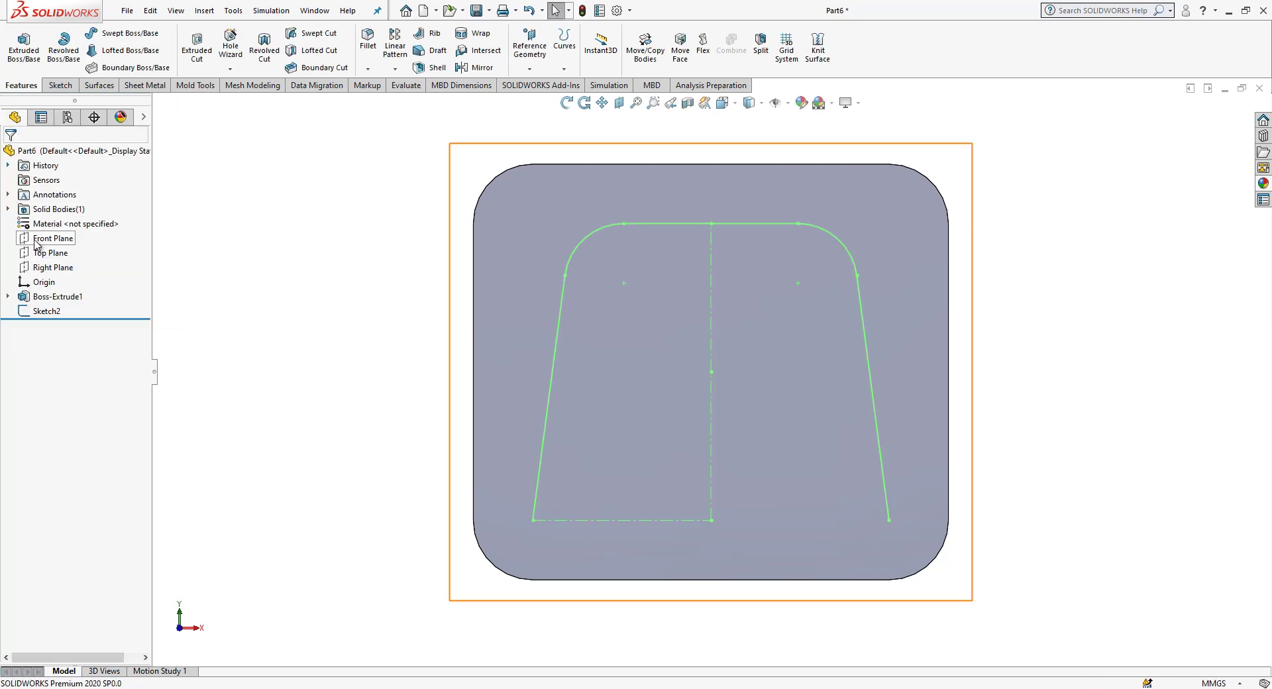
{"action": "left_click", "coordinate": [41, 272]}
Step: Start a sketch on the Right Plane and orient to an oblique view of the plate
{"action": "left_click", "coordinate": [117, 254]}
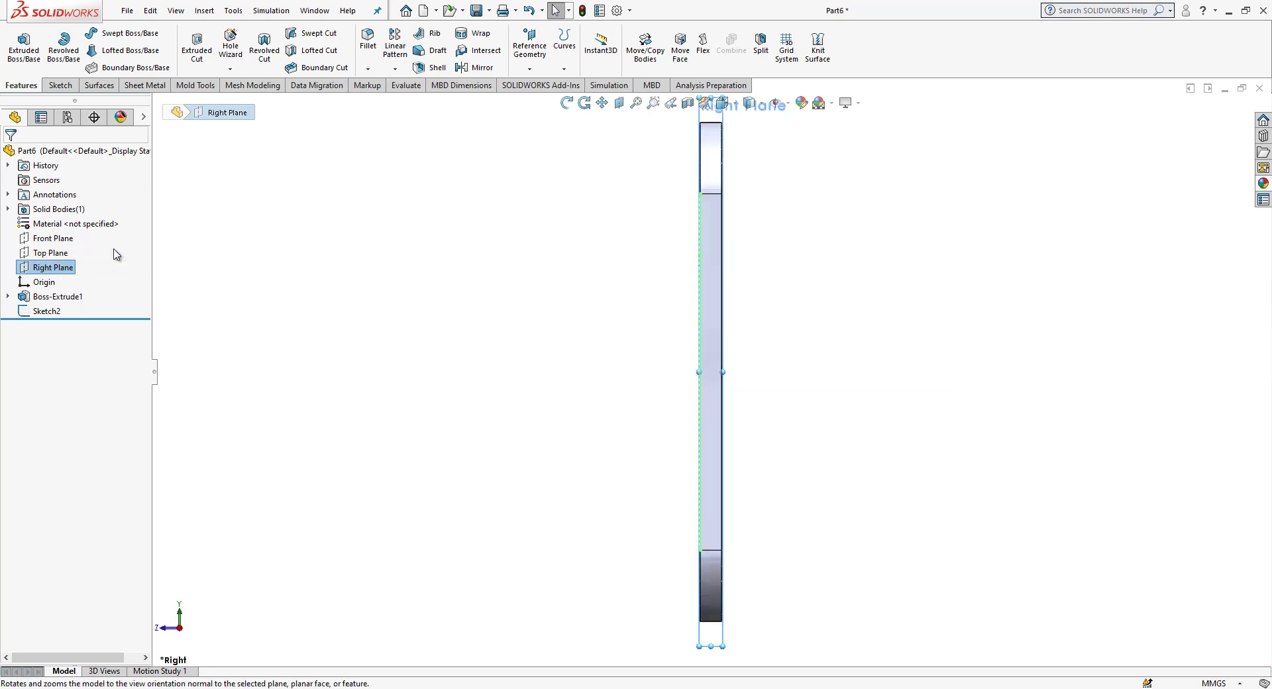
{"action": "right_click", "coordinate": [72, 274]}
{"action": "left_click", "coordinate": [81, 251]}
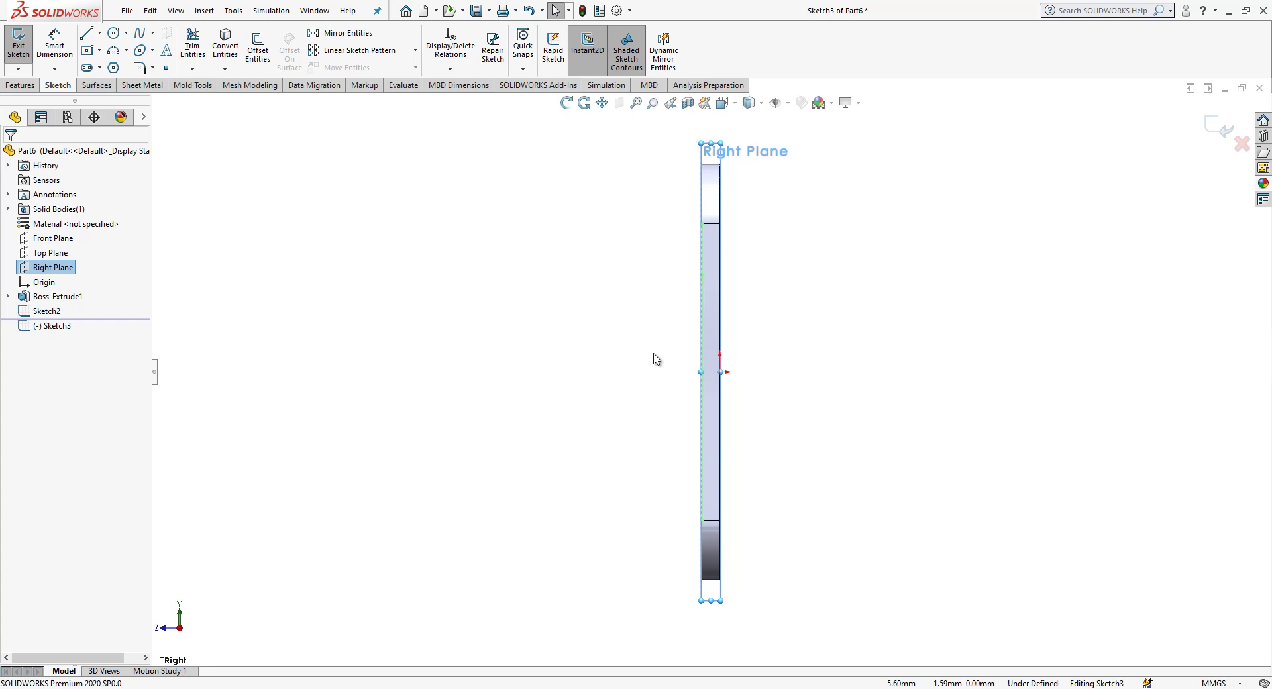
{"action": "middle_click_drag", "start_coordinate": [659, 363], "coordinate": [938, 427]}
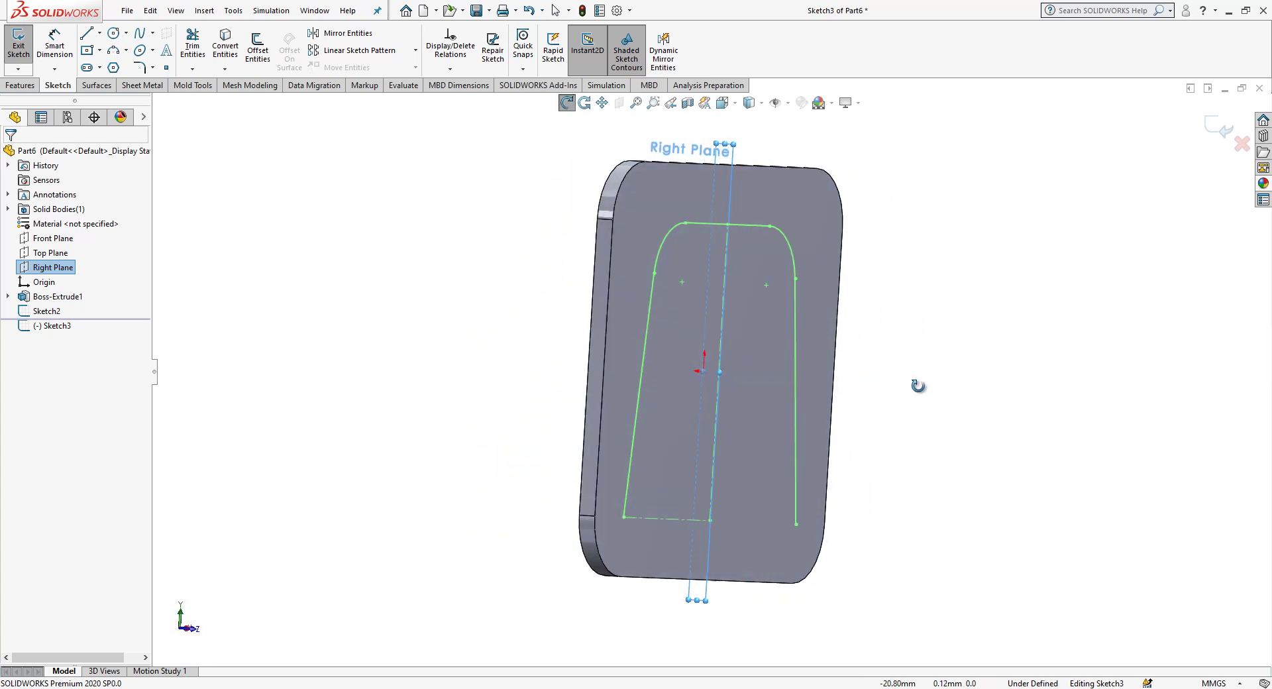
{"action": "left_click", "coordinate": [1219, 127]}
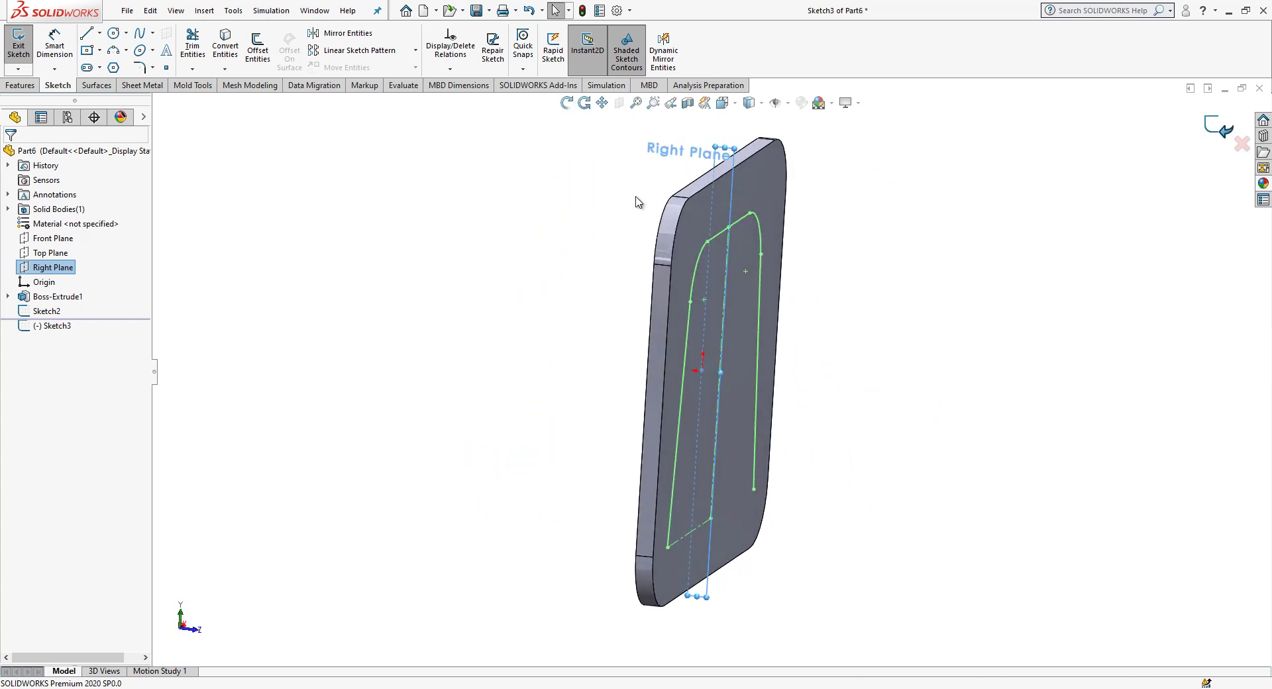
{"action": "left_click", "coordinate": [53, 267]}
{"action": "mouse_move", "coordinate": [752, 360]}
{"action": "middle_mouse_down"}
{"action": "mouse_move", "coordinate": [738, 383]}
{"action": "mouse_move", "coordinate": [757, 394]}
{"action": "middle_mouse_up"}
{"action": "key", "text": "space"}
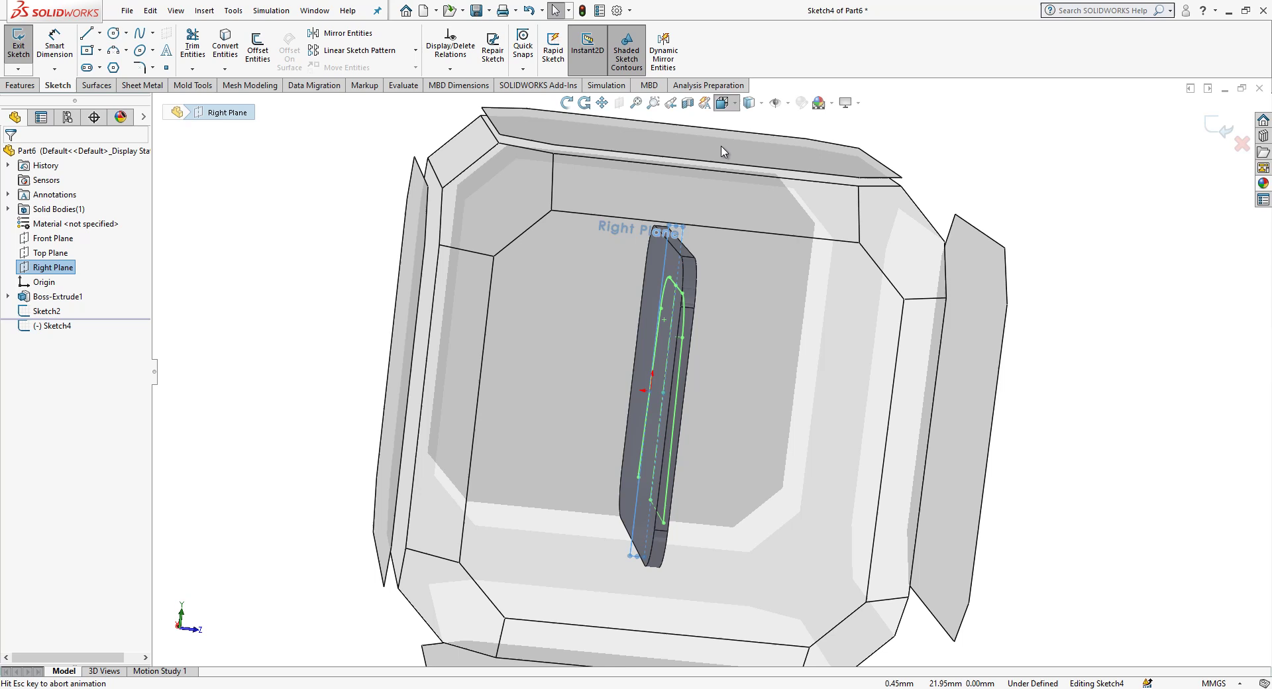
{"action": "left_click", "coordinate": [621, 417]}
{"action": "scroll", "coordinate": [905, 383], "scroll_direction": "down", "scroll_amount": 2}
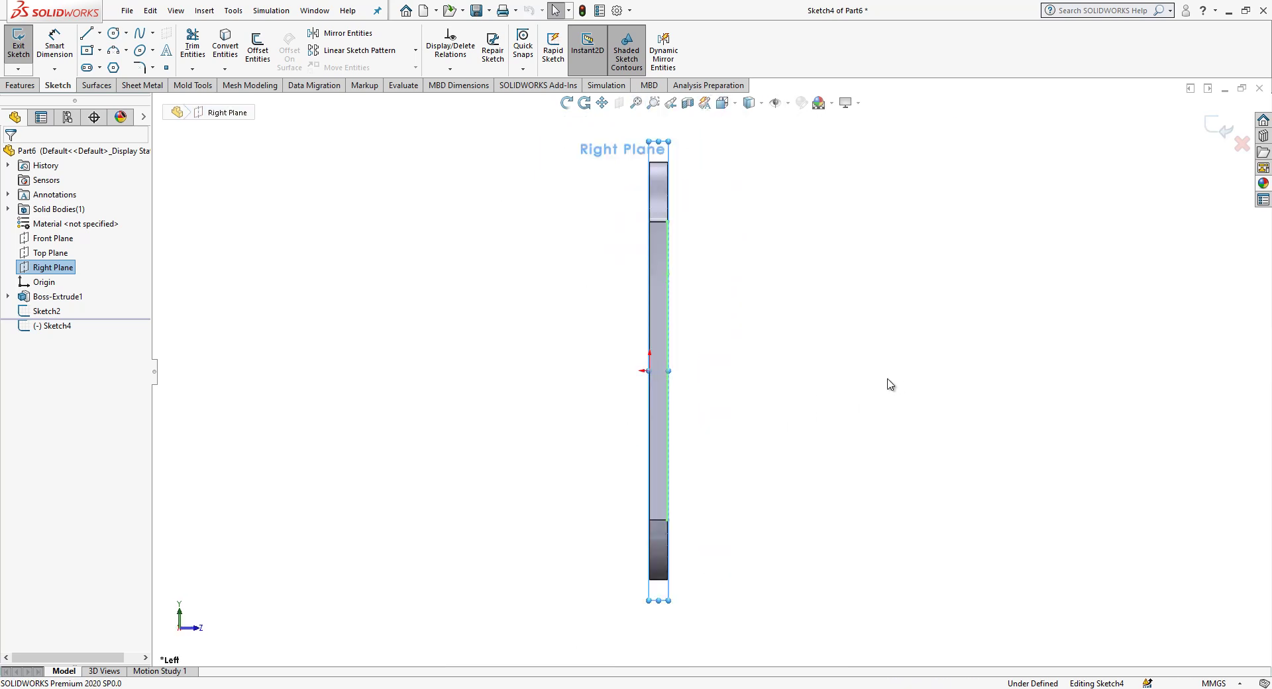
{"action": "mouse_move", "coordinate": [869, 383]}
{"action": "middle_mouse_down"}
{"action": "mouse_move", "coordinate": [824, 386]}
{"action": "mouse_move", "coordinate": [815, 403]}
{"action": "mouse_move", "coordinate": [953, 407]}
{"action": "mouse_move", "coordinate": [714, 494]}
{"action": "middle_mouse_up"}
Step: Draw lines from the green profile's bottom out past the plate and back to its top point
{"action": "key", "text": "l"}
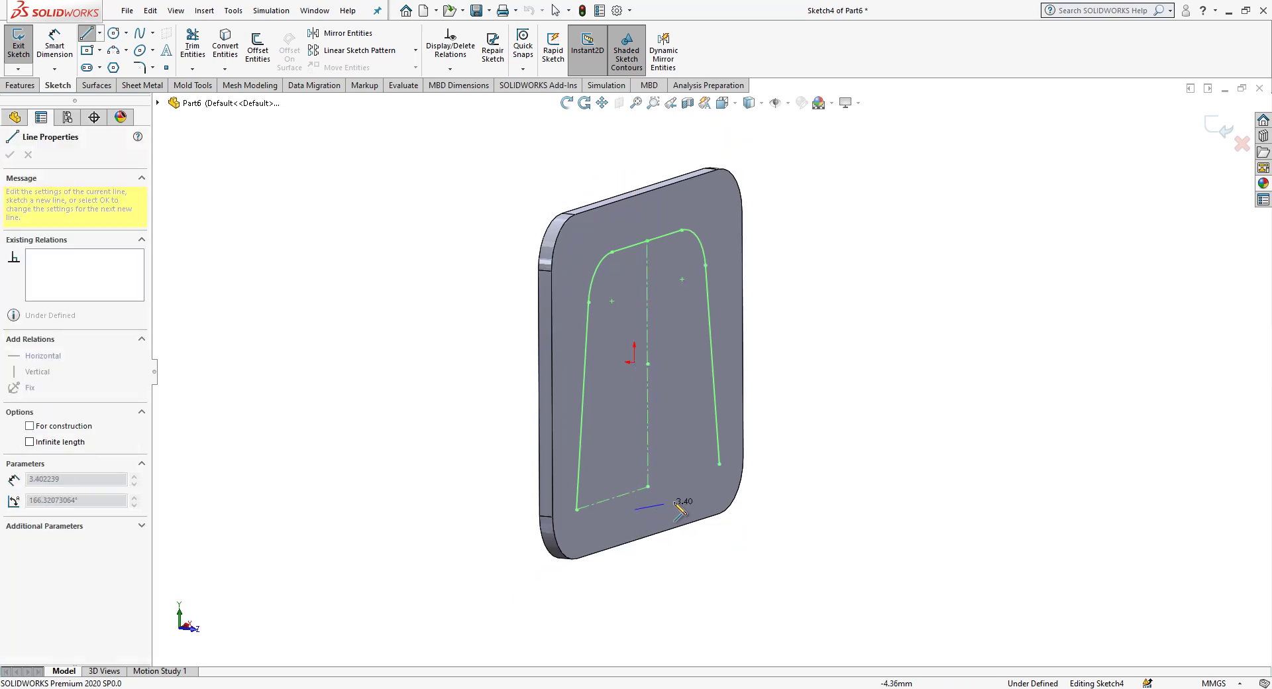
{"action": "key", "text": "Escape"}
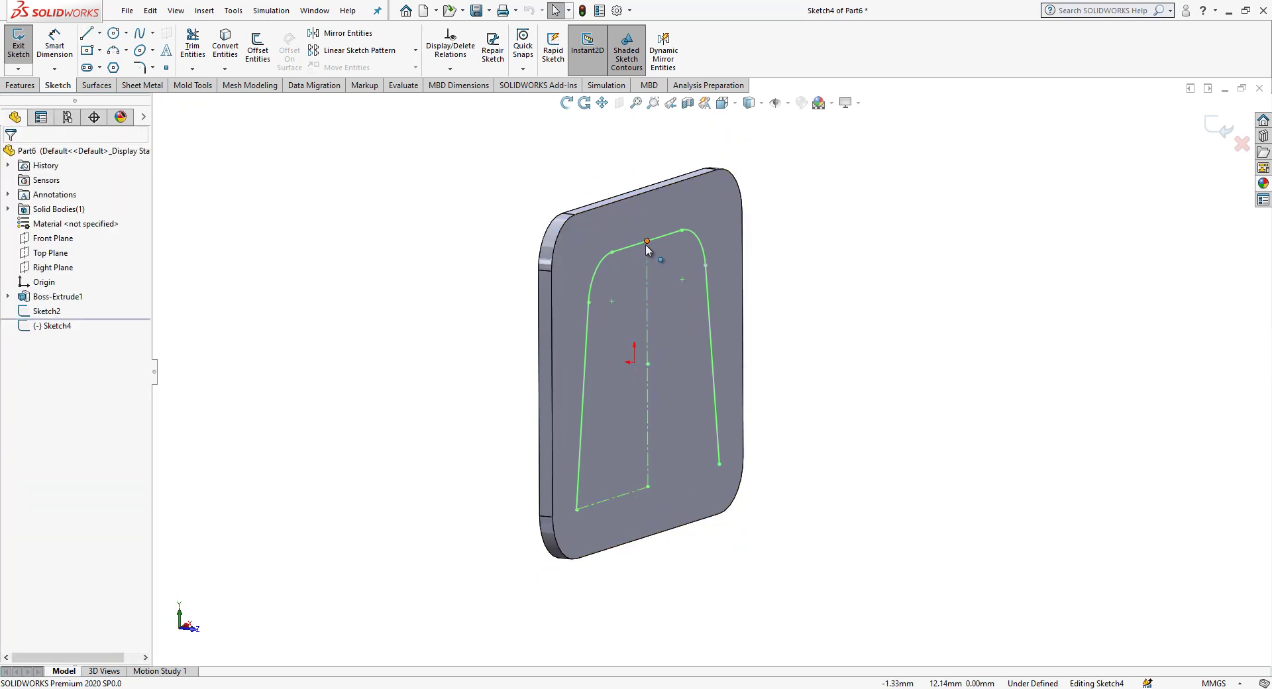
{"action": "left_click", "coordinate": [86, 33]}
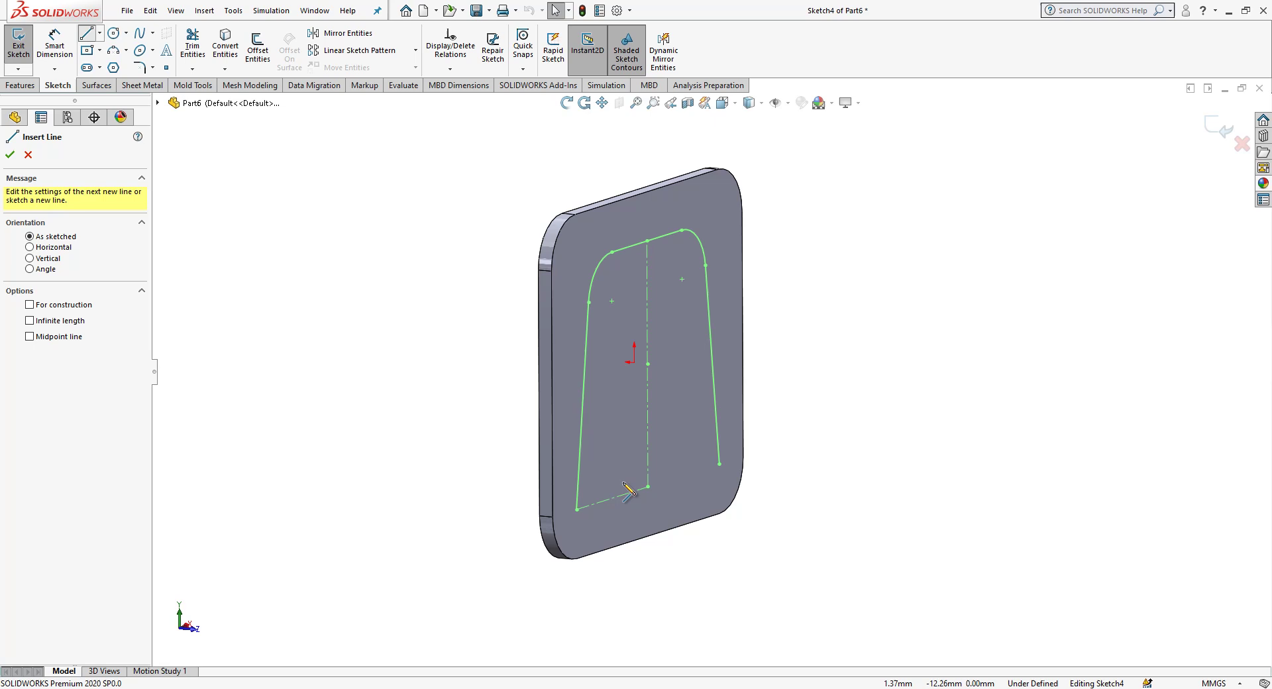
{"action": "left_click", "coordinate": [648, 487]}
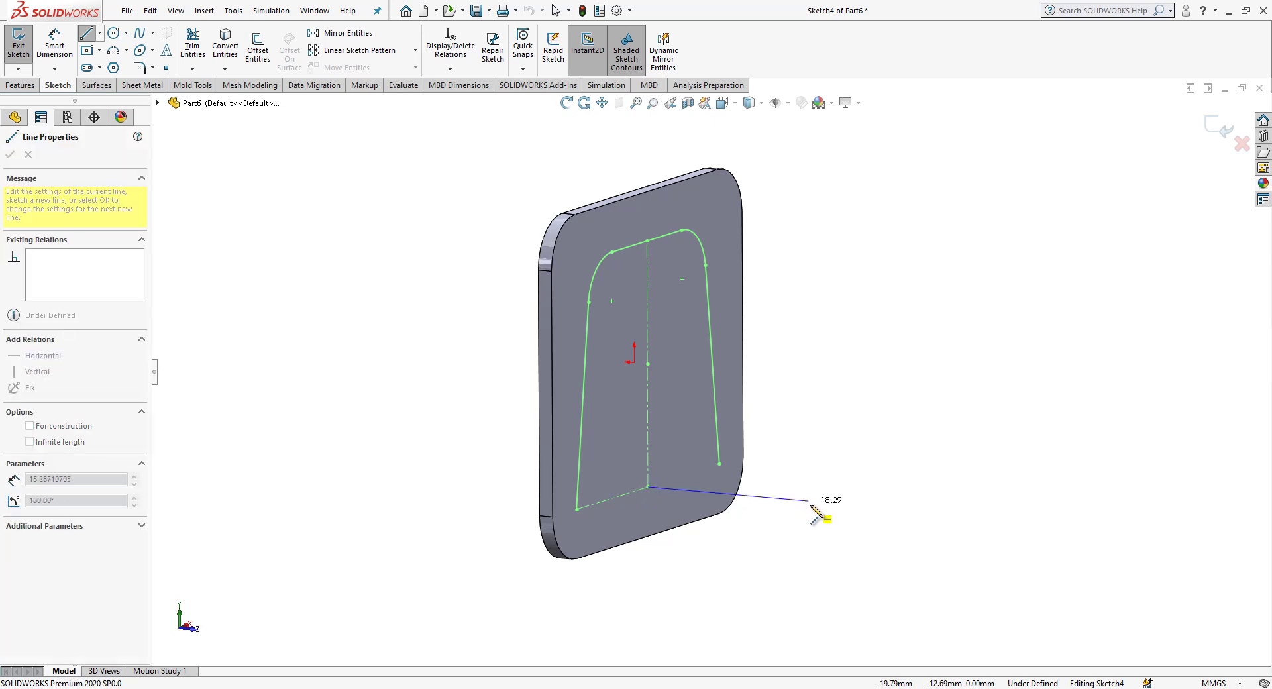
{"action": "left_click", "coordinate": [811, 501]}
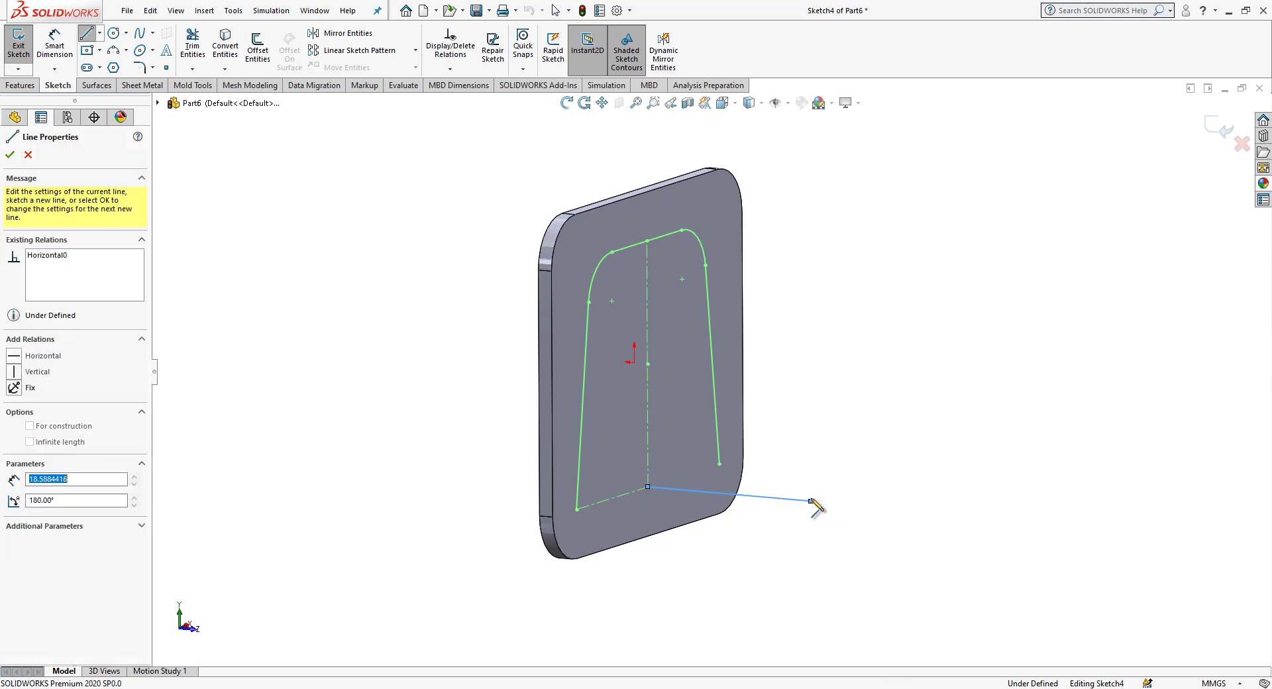
{"action": "left_click", "coordinate": [786, 274]}
{"action": "left_click", "coordinate": [648, 240]}
Step: View the sketch from the left and make the top line a horizontal construction line
{"action": "key", "text": "Escape"}
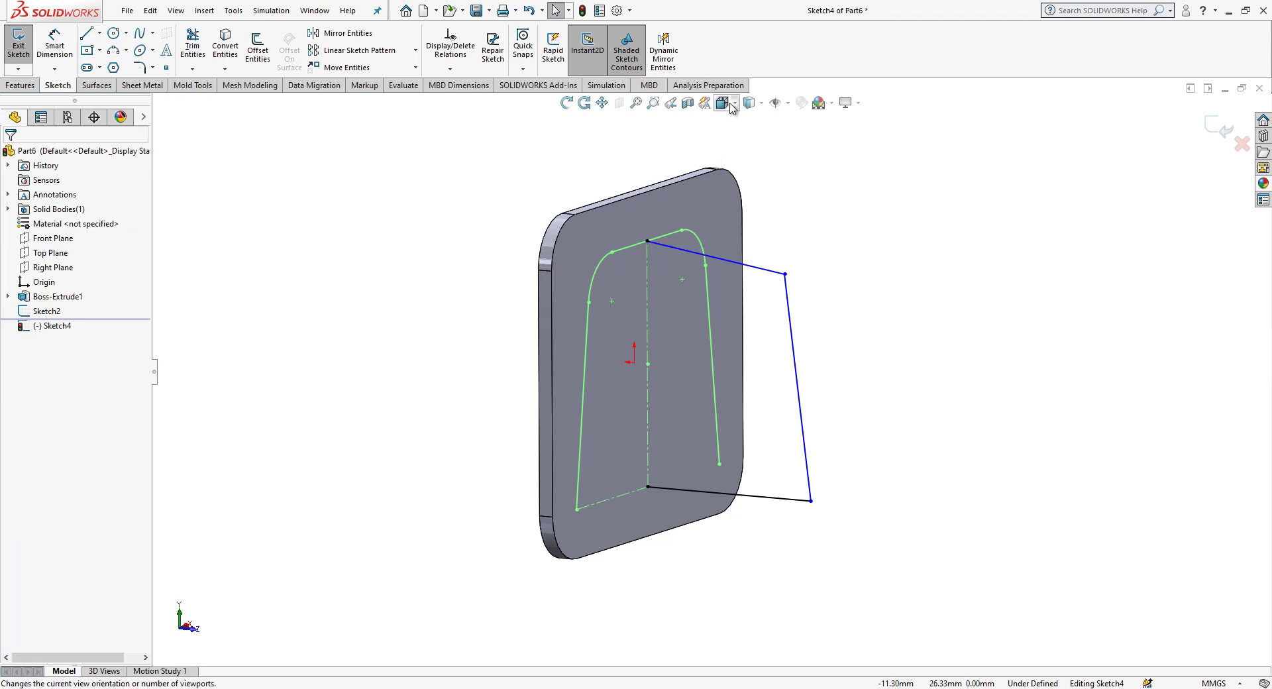
{"action": "left_click", "coordinate": [732, 108]}
{"action": "left_click", "coordinate": [434, 401]}
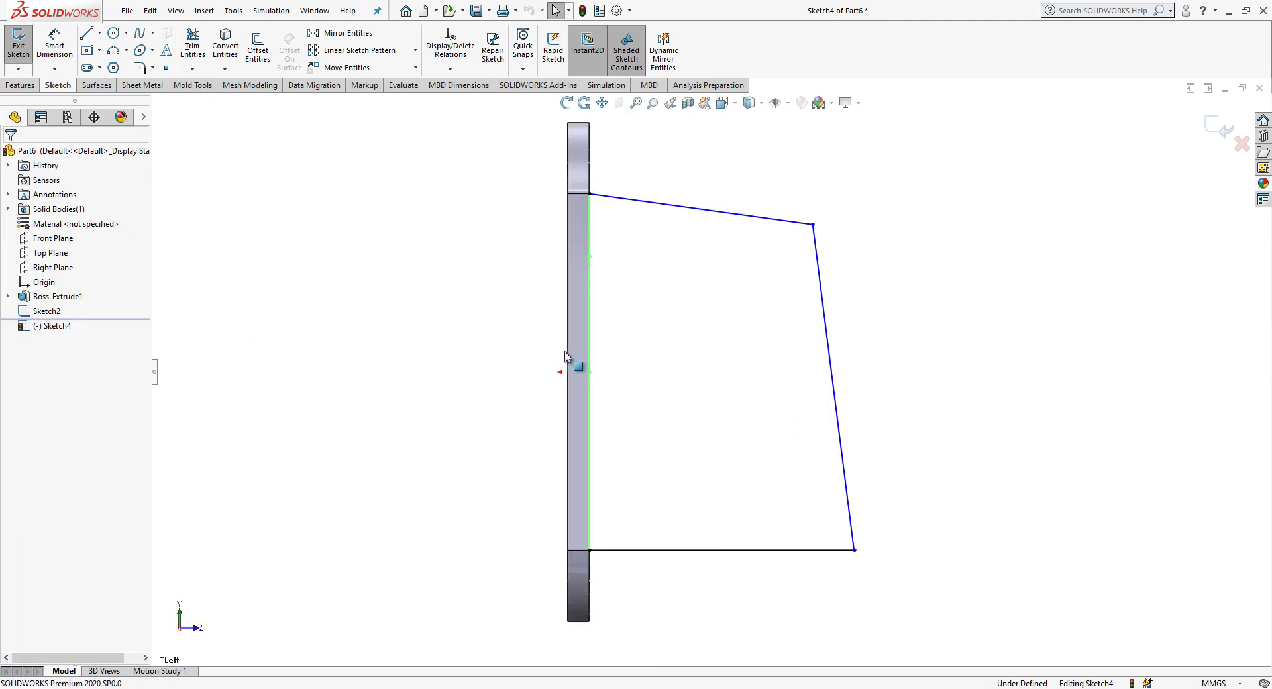
{"action": "left_click", "coordinate": [723, 215]}
{"action": "left_click", "coordinate": [783, 173]}
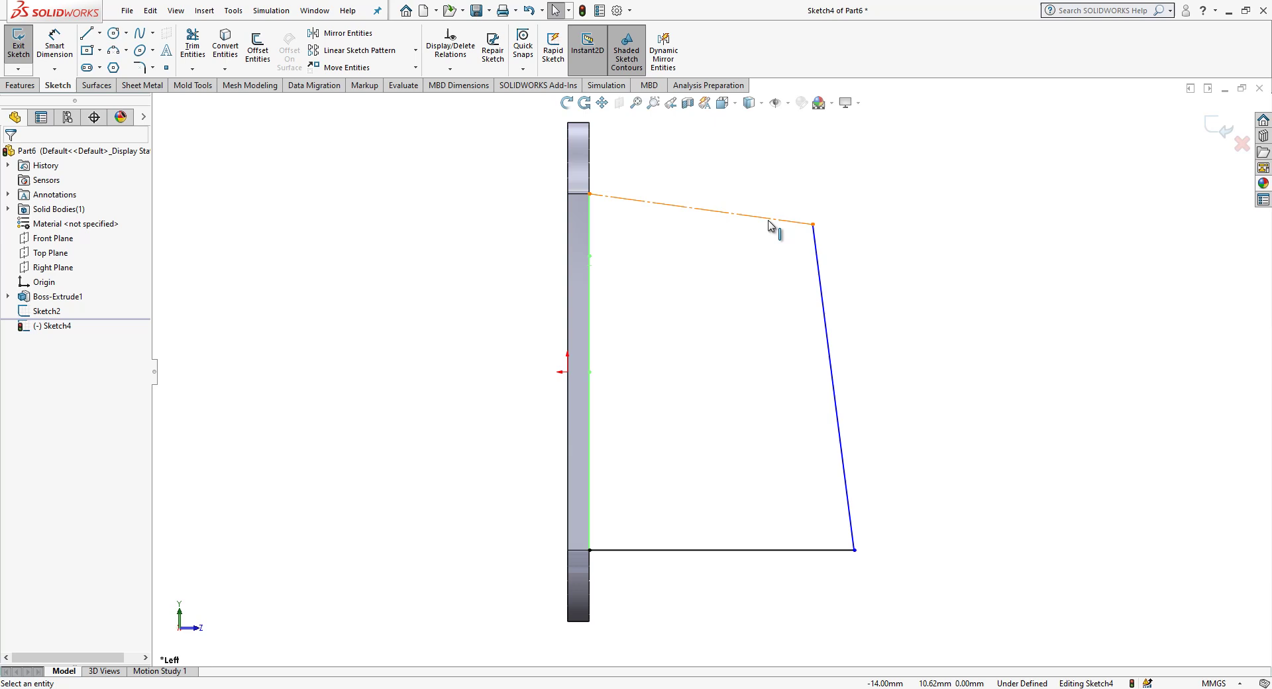
{"action": "left_click", "coordinate": [772, 225]}
{"action": "left_click", "coordinate": [820, 176]}
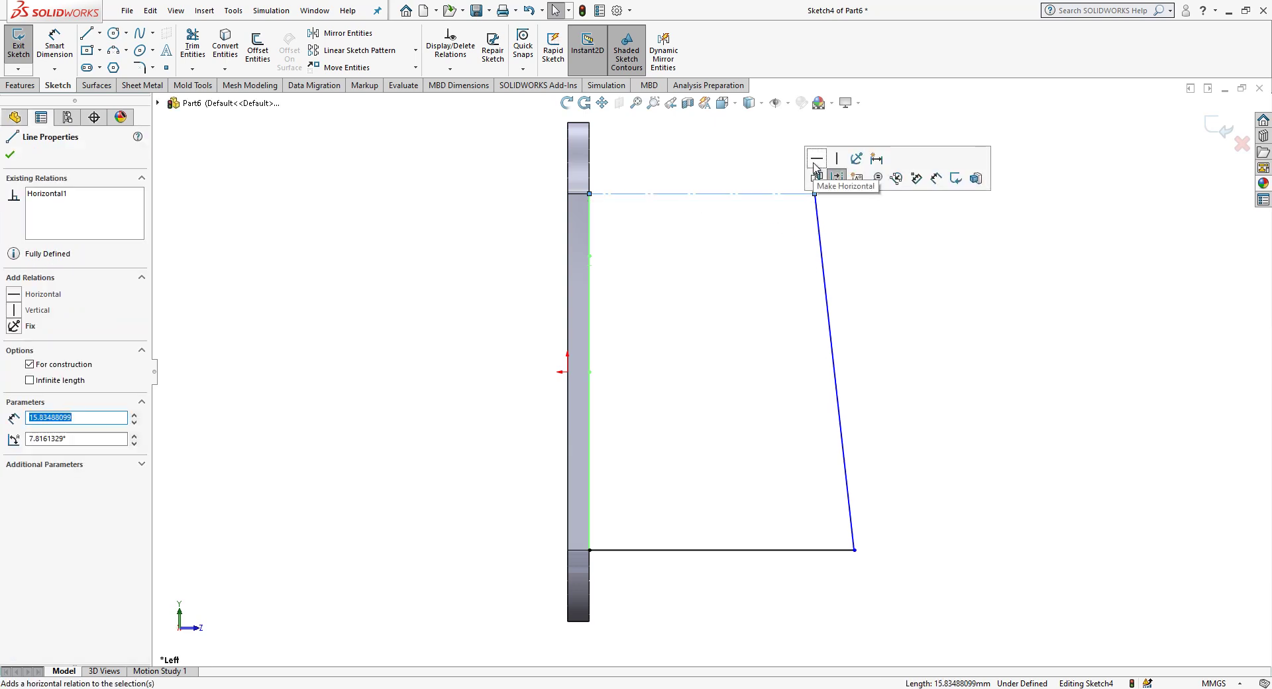
{"action": "left_click", "coordinate": [827, 205]}
{"action": "left_click", "coordinate": [717, 549]}
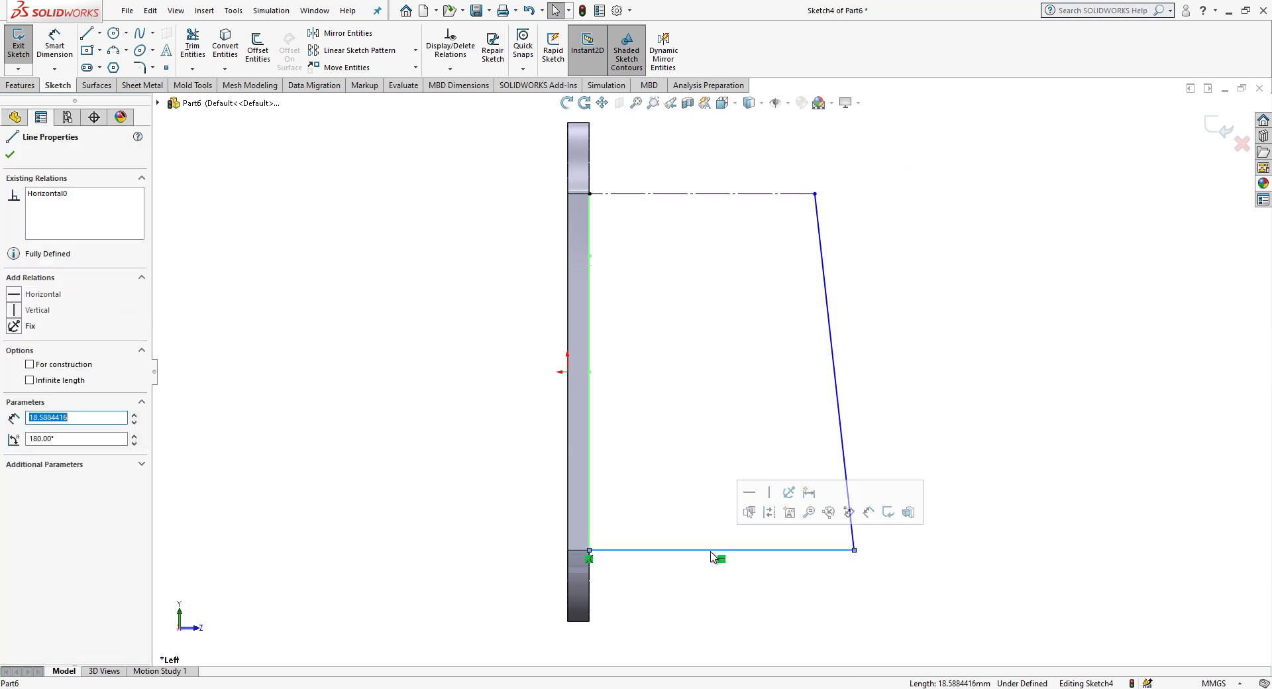
{"action": "left_click", "coordinate": [374, 260]}
Step: Round the profile's bottom-right corner with a 5 mm sketch fillet
{"action": "left_click", "coordinate": [140, 67]}
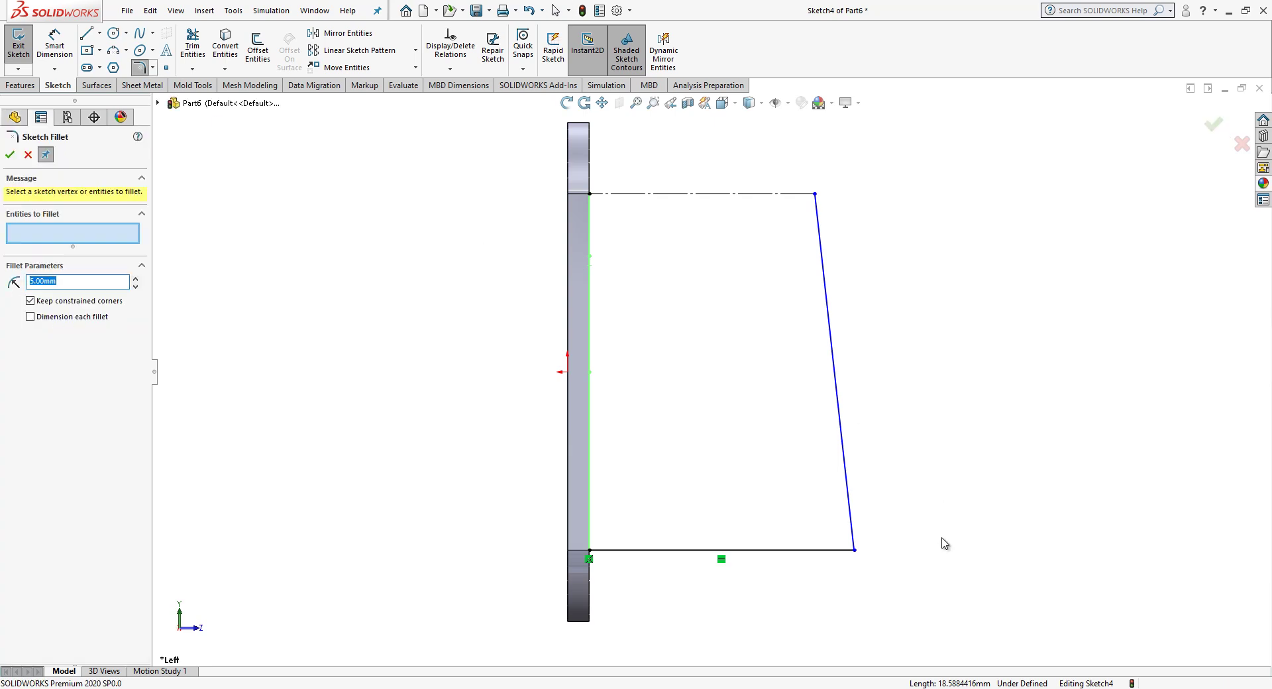
{"action": "left_click", "coordinate": [854, 550]}
{"action": "left_click", "coordinate": [17, 159]}
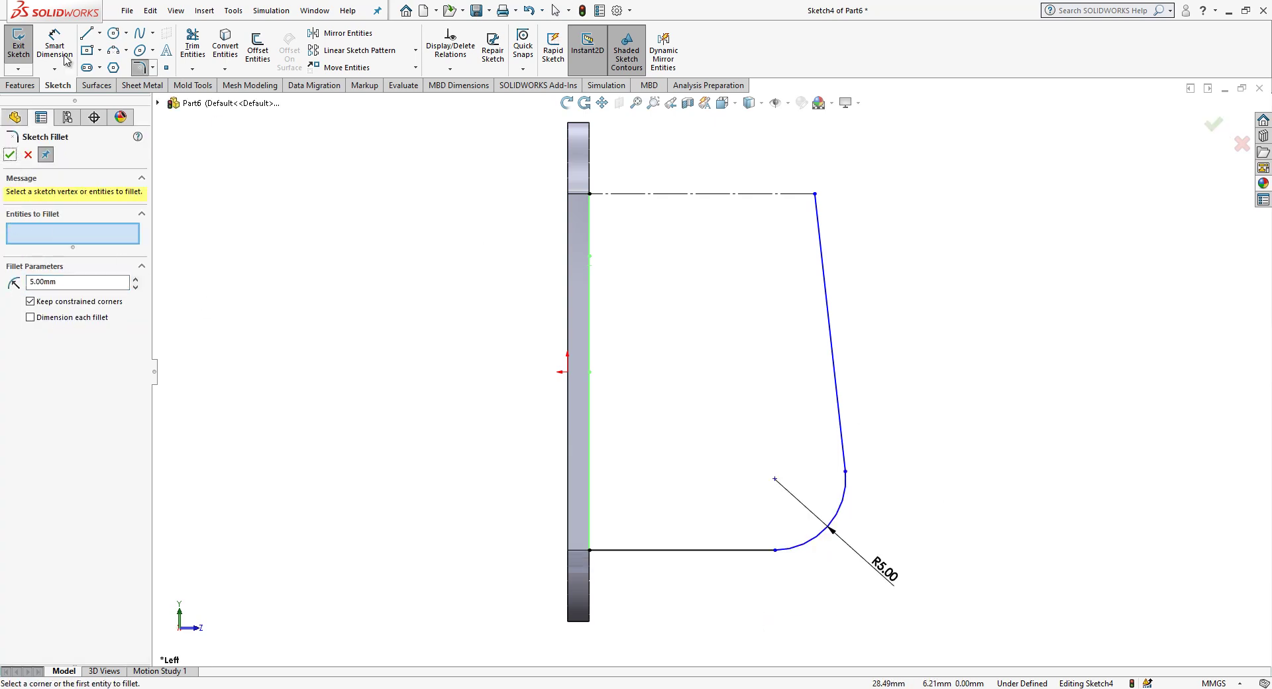
Step: Dimension the top length 20 mm and the bend angle 85°, then exit the sketch
{"action": "left_click", "coordinate": [66, 48]}
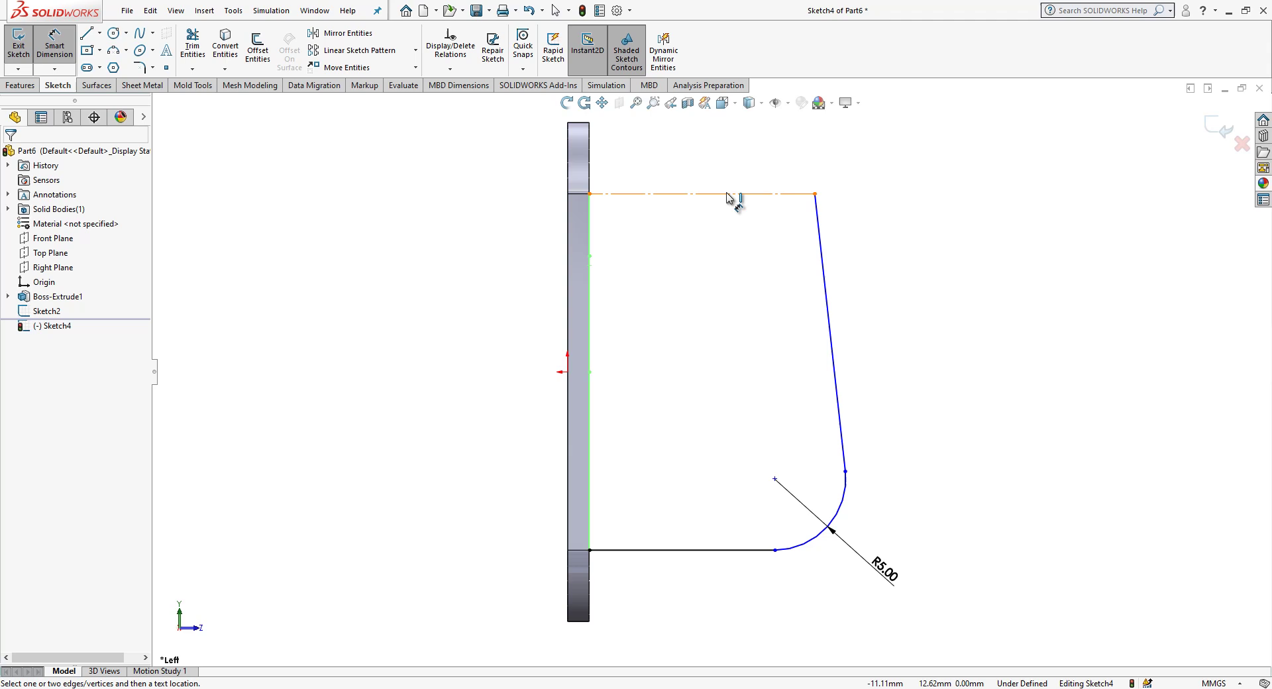
{"action": "left_click", "coordinate": [732, 194]}
{"action": "left_click", "coordinate": [729, 167]}
{"action": "type", "text": "20"}
{"action": "key", "text": "Return"}
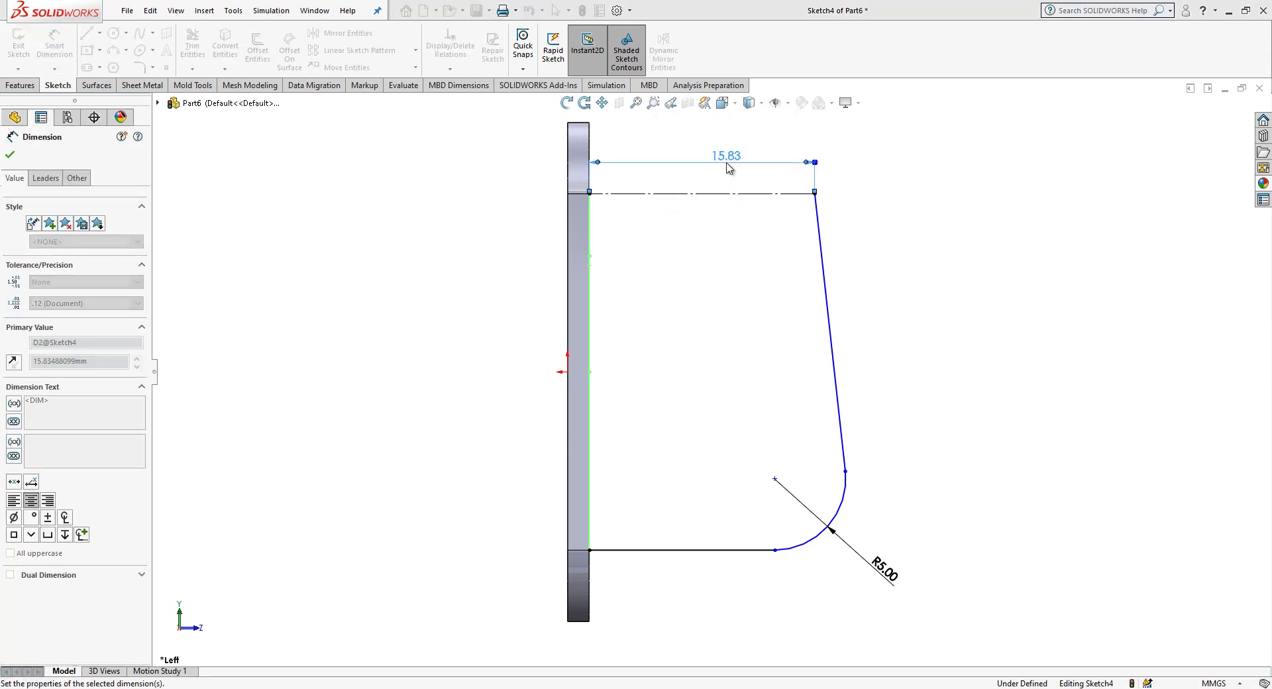
{"action": "left_click", "coordinate": [890, 357]}
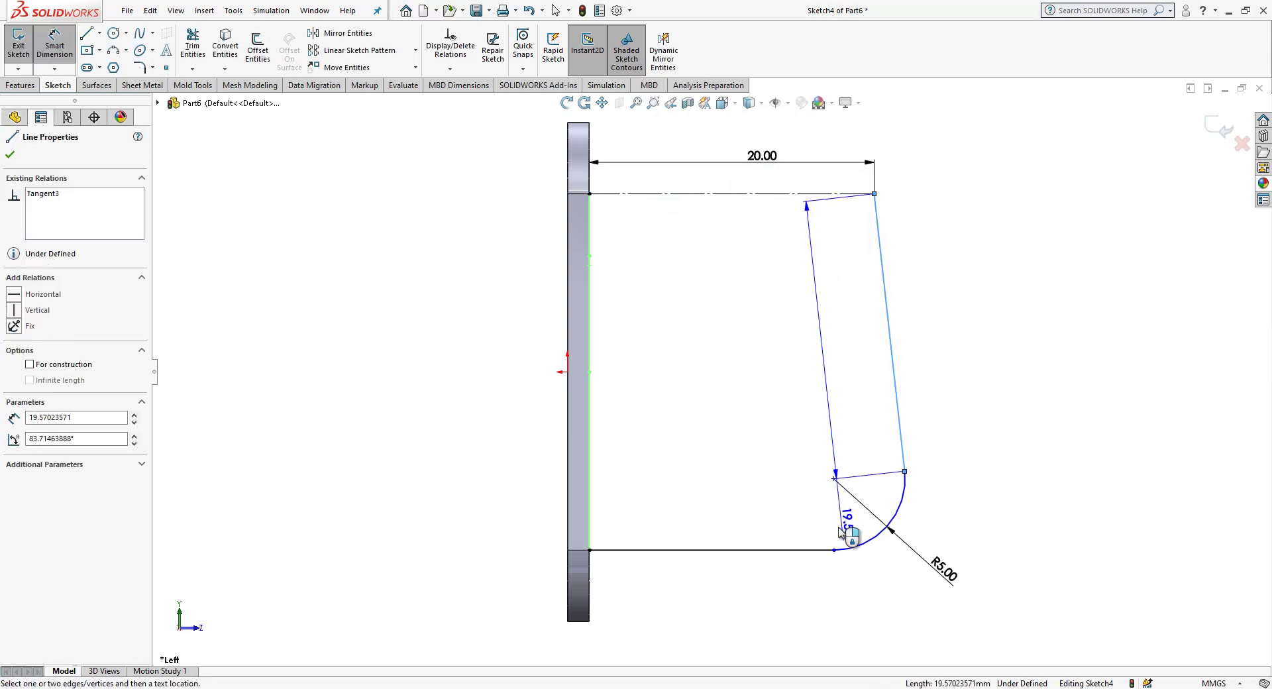
{"action": "left_click", "coordinate": [825, 549]}
{"action": "left_click", "coordinate": [795, 443]}
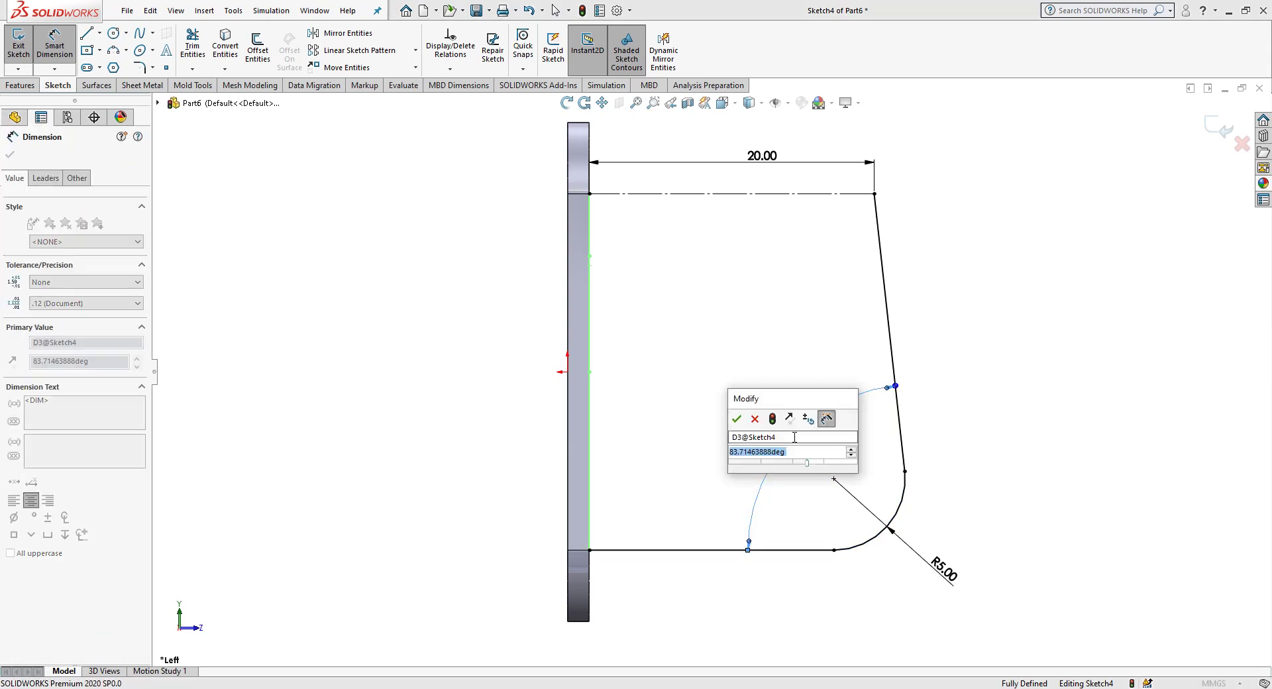
{"action": "type", "text": "85"}
{"action": "key", "text": "Return"}
{"action": "key", "text": "Escape"}
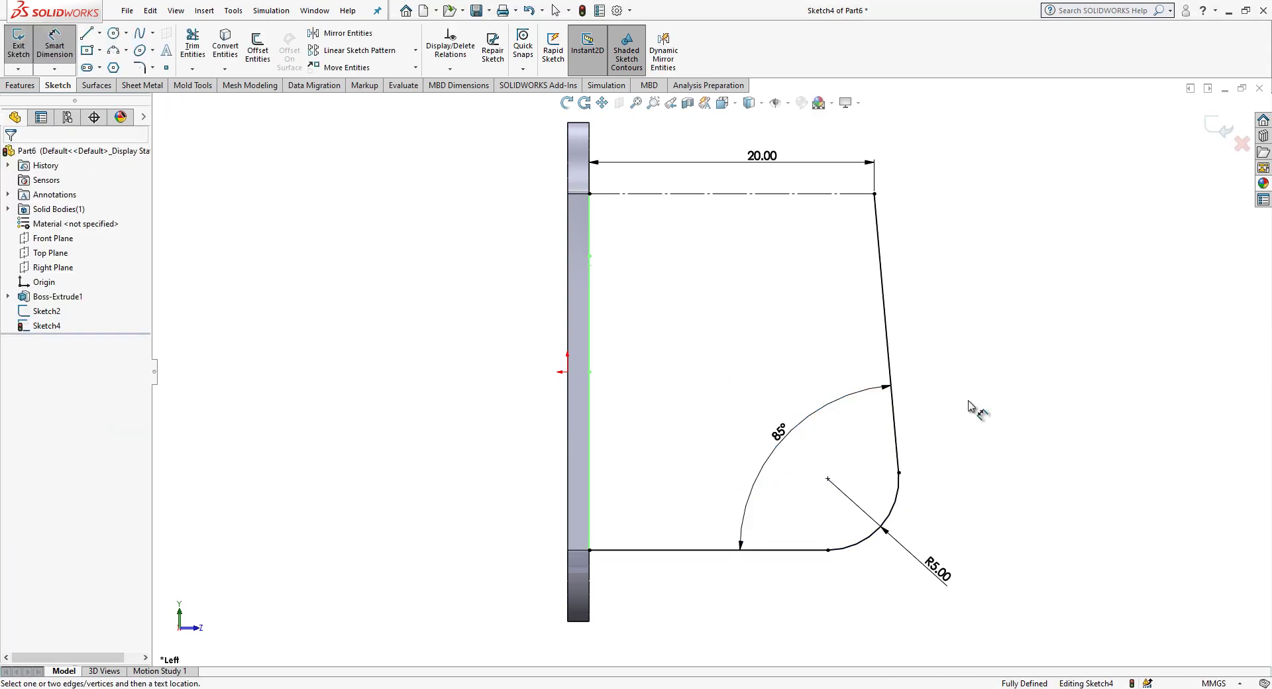
{"action": "middle_click_drag", "start_coordinate": [976, 420], "coordinate": [924, 448]}
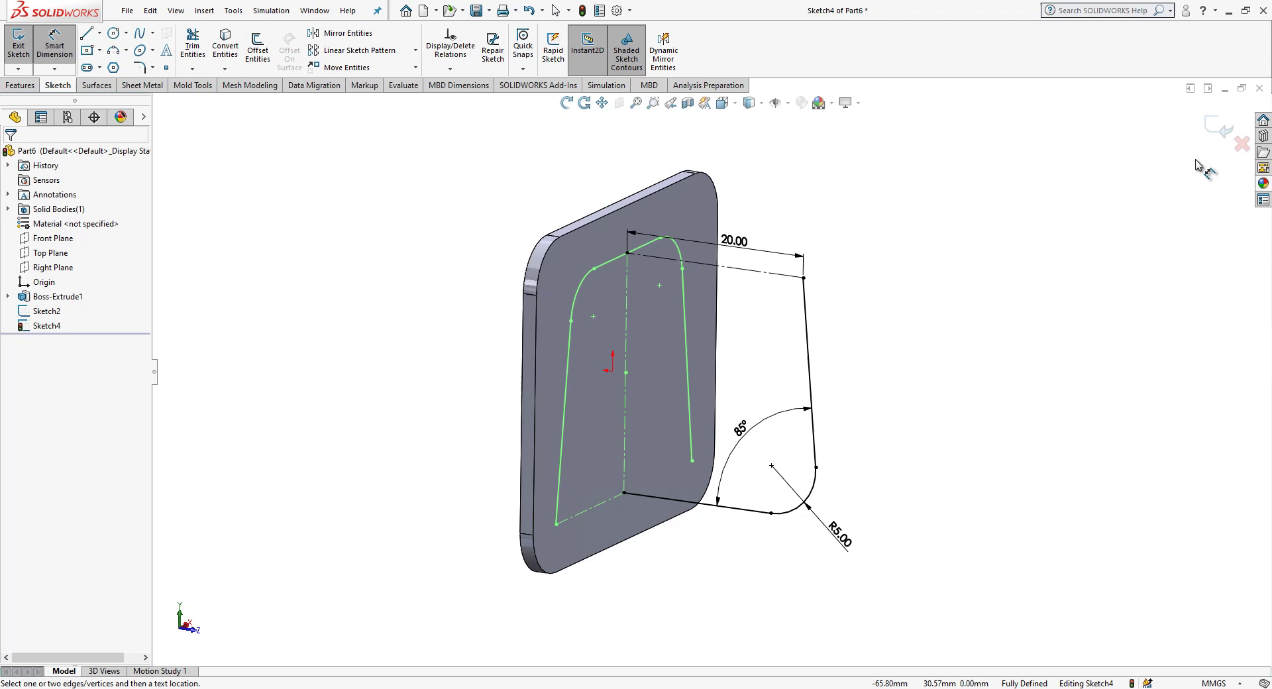
{"action": "left_click", "coordinate": [1217, 127]}
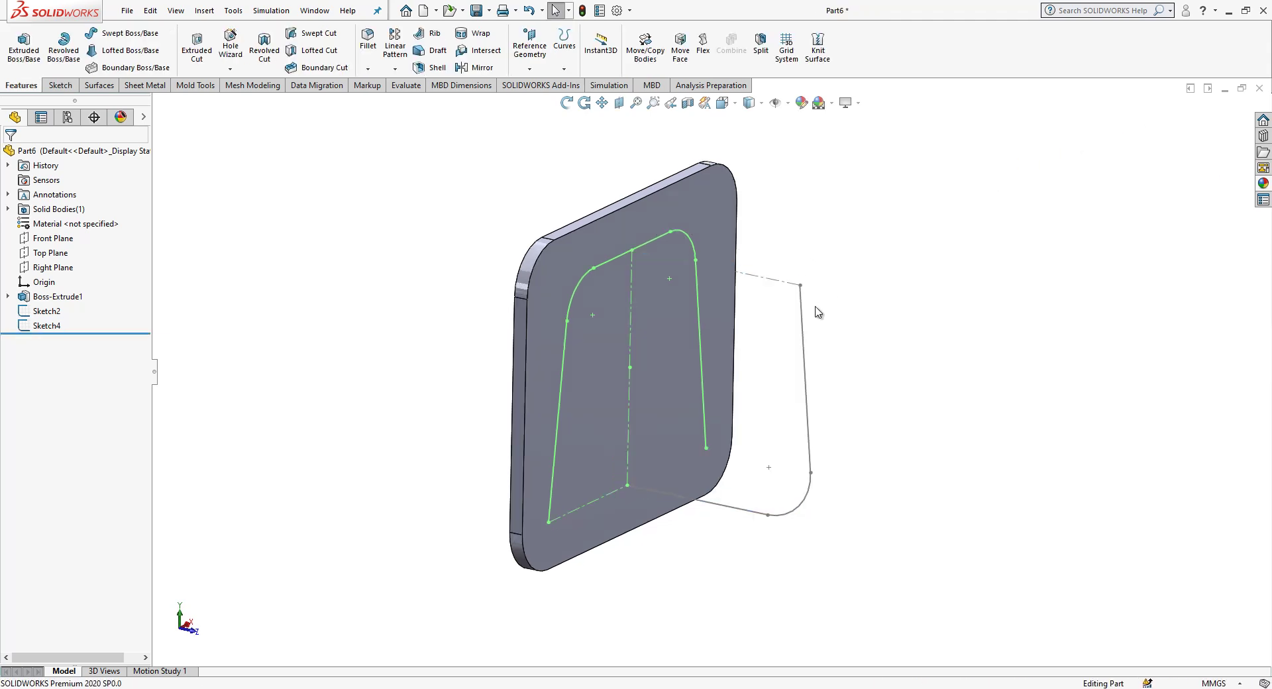
Step: Give Sketch4, the side hook profile, a magenta sketch colour to set it apart from the green outline
{"action": "left_click", "coordinate": [59, 325]}
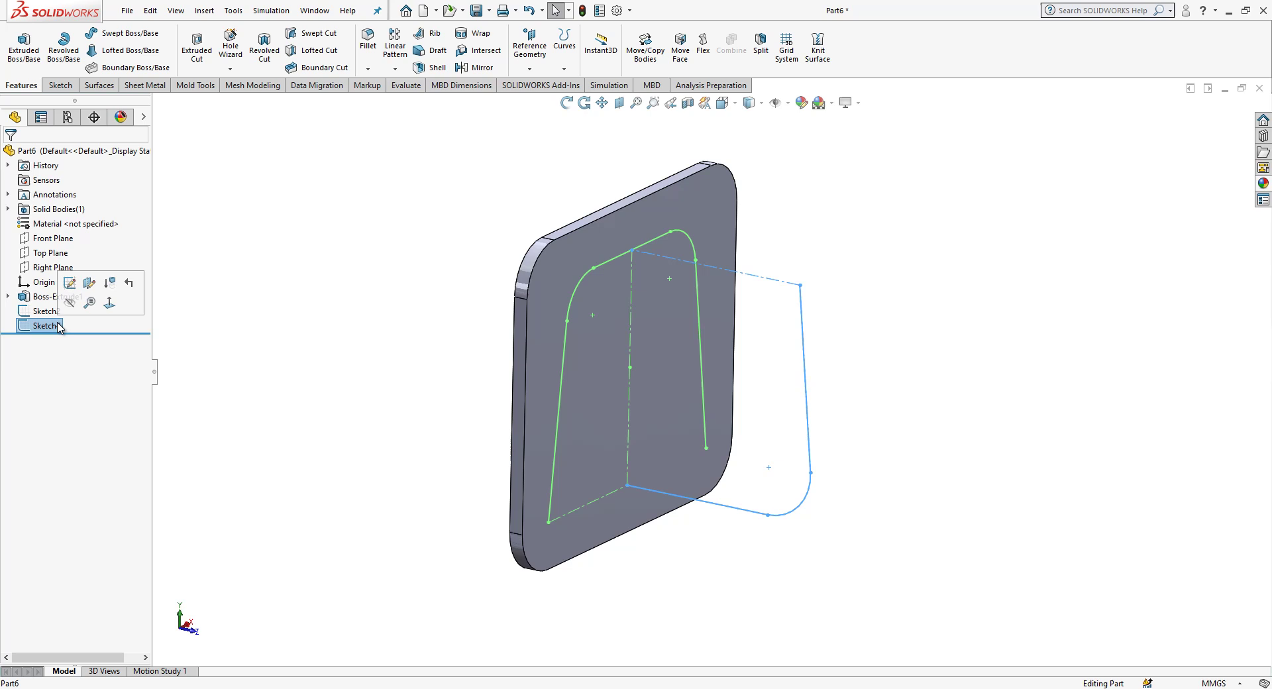
{"action": "right_click", "coordinate": [59, 325]}
{"action": "left_click", "coordinate": [100, 473]}
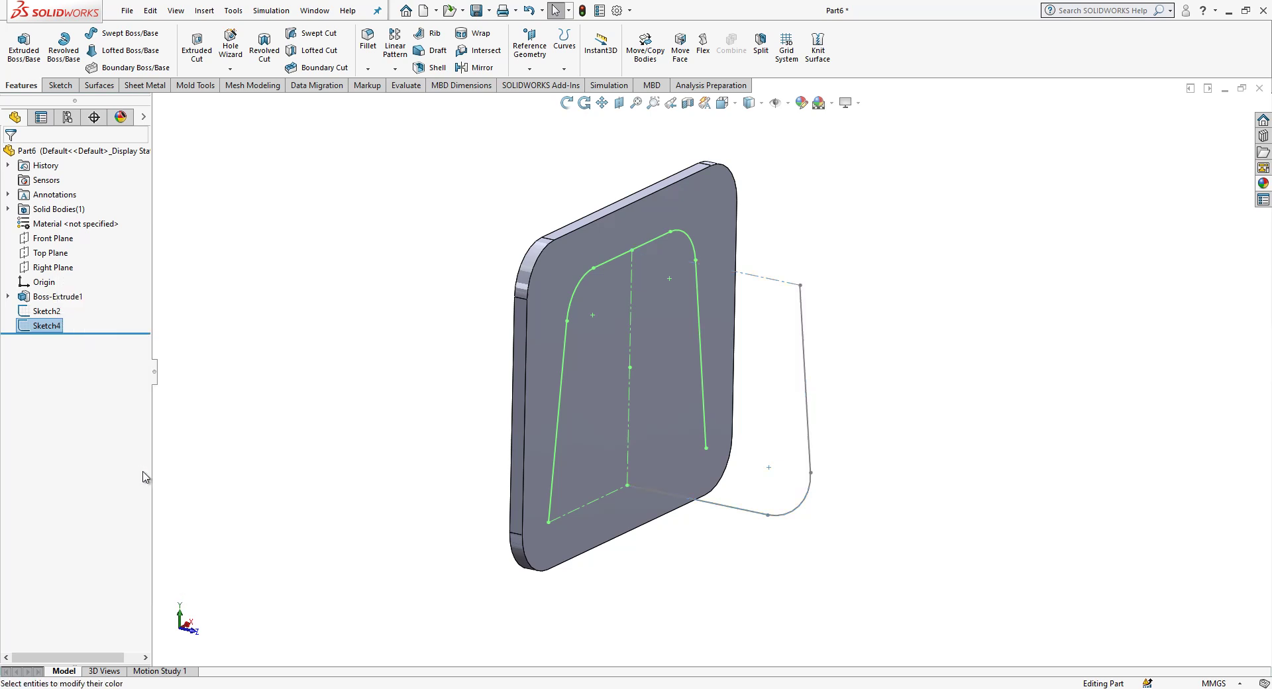
{"action": "left_click", "coordinate": [104, 318]}
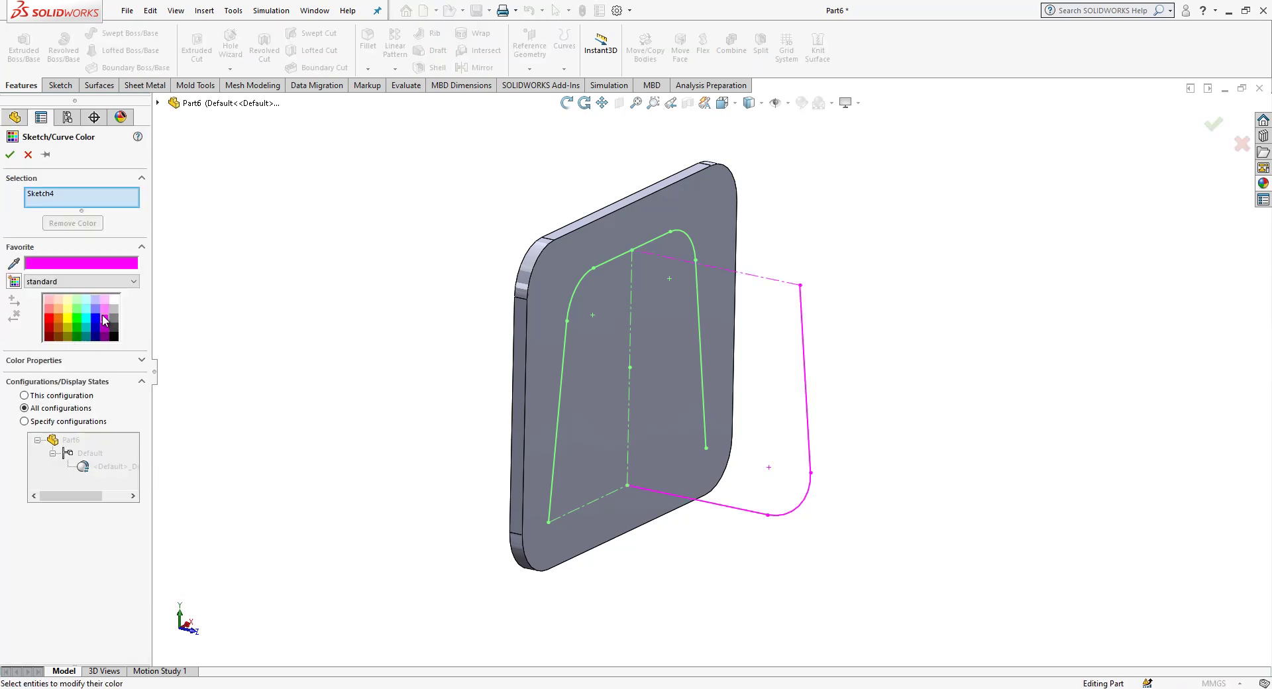
{"action": "left_click", "coordinate": [10, 157]}
{"action": "mouse_move", "coordinate": [386, 289]}
{"action": "middle_mouse_down"}
{"action": "mouse_move", "coordinate": [780, 346]}
{"action": "mouse_move", "coordinate": [817, 289]}
{"action": "mouse_move", "coordinate": [773, 369]}
{"action": "mouse_move", "coordinate": [772, 425]}
{"action": "middle_mouse_up"}
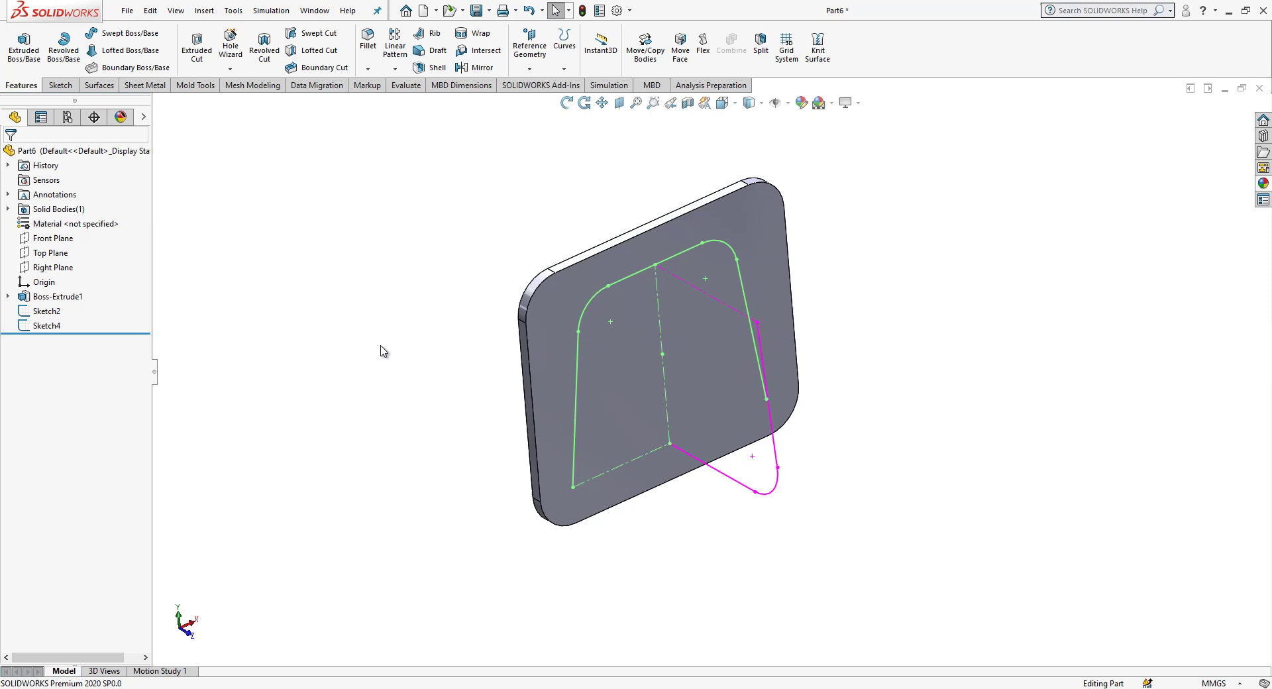
{"action": "mouse_move", "coordinate": [382, 351]}
{"action": "middle_mouse_down"}
{"action": "mouse_move", "coordinate": [596, 378]}
{"action": "mouse_move", "coordinate": [610, 329]}
{"action": "mouse_move", "coordinate": [521, 267]}
{"action": "middle_mouse_up"}
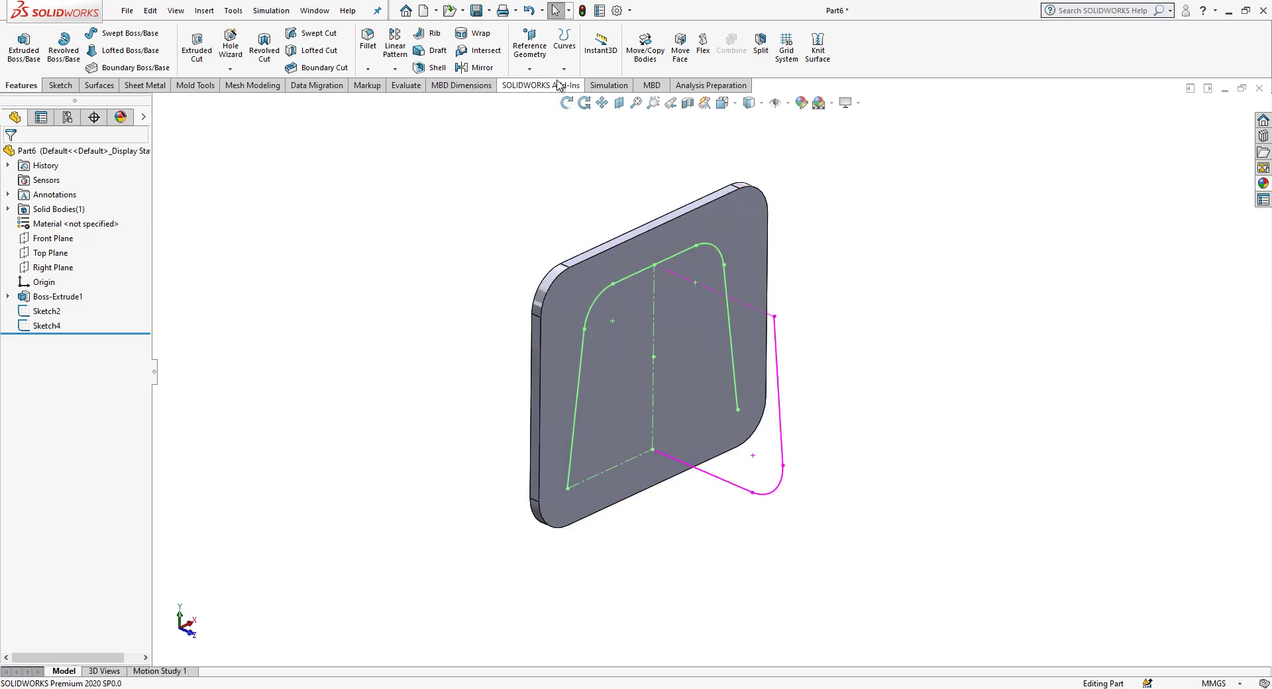
Step: Create projected curve Curve1 from Sketch2 and Sketch4 using the sketch-on-sketch option
{"action": "left_click", "coordinate": [564, 41]}
{"action": "left_click", "coordinate": [585, 100]}
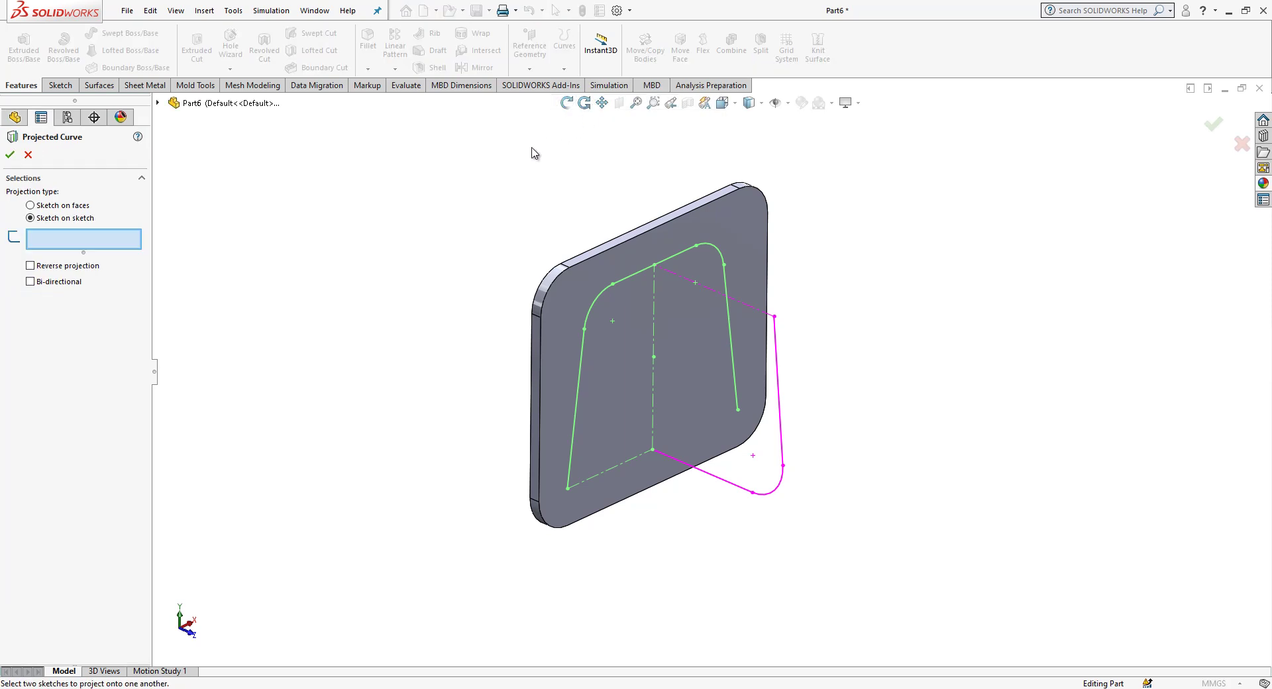
{"action": "left_click", "coordinate": [622, 282]}
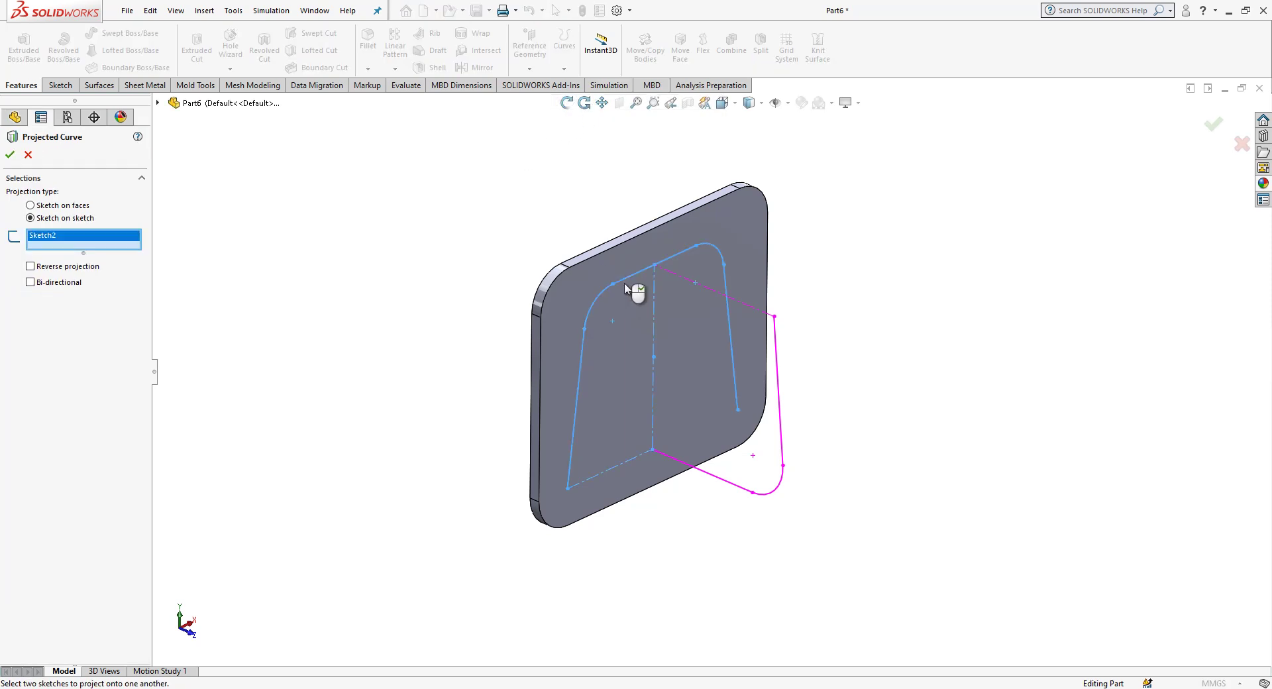
{"action": "left_click", "coordinate": [775, 334]}
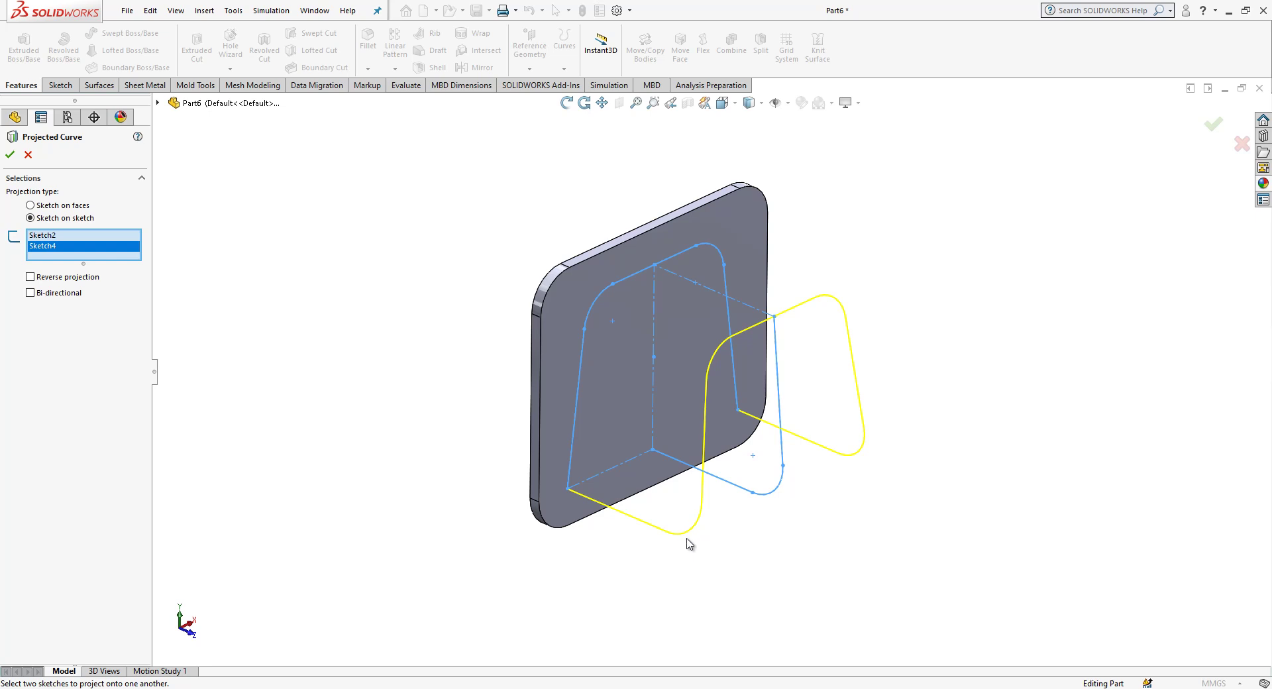
{"action": "mouse_move", "coordinate": [714, 559]}
{"action": "middle_mouse_down"}
{"action": "mouse_move", "coordinate": [667, 490]}
{"action": "mouse_move", "coordinate": [610, 479]}
{"action": "mouse_move", "coordinate": [689, 547]}
{"action": "mouse_move", "coordinate": [710, 542]}
{"action": "mouse_move", "coordinate": [713, 565]}
{"action": "middle_mouse_up"}
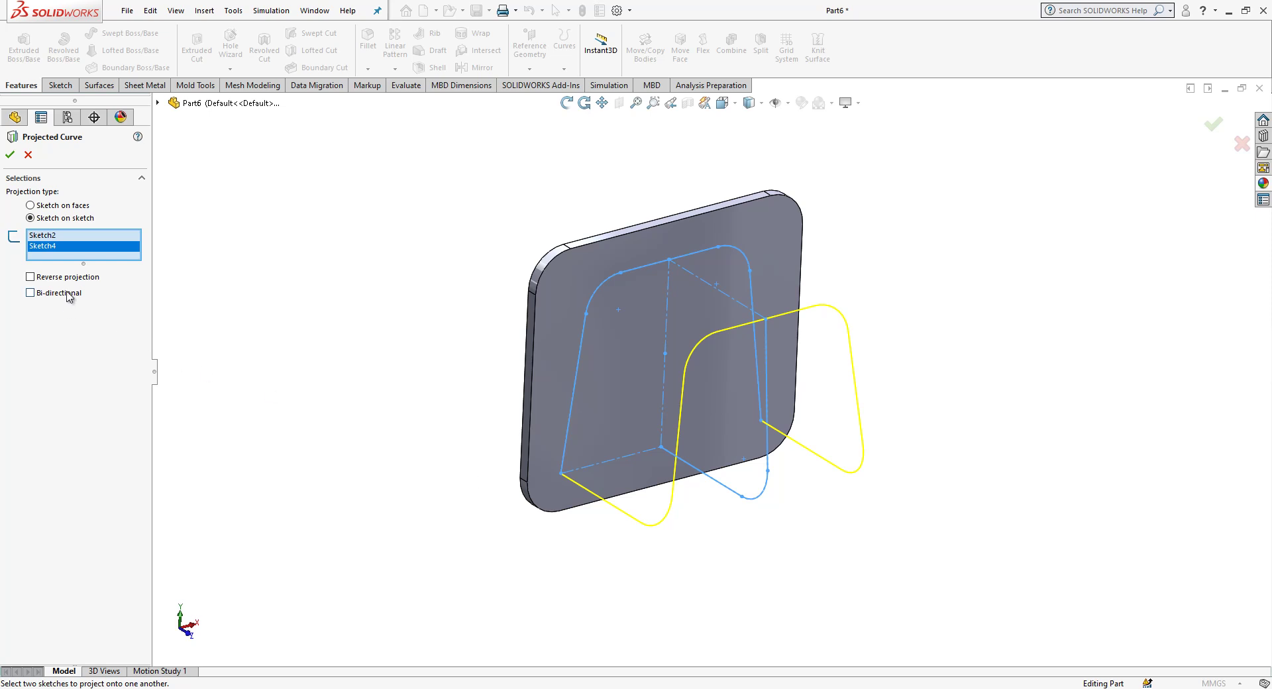
{"action": "left_click", "coordinate": [10, 157]}
{"action": "mouse_move", "coordinate": [582, 420]}
{"action": "middle_mouse_down"}
{"action": "mouse_move", "coordinate": [594, 391]}
{"action": "mouse_move", "coordinate": [596, 417]}
{"action": "middle_mouse_up"}
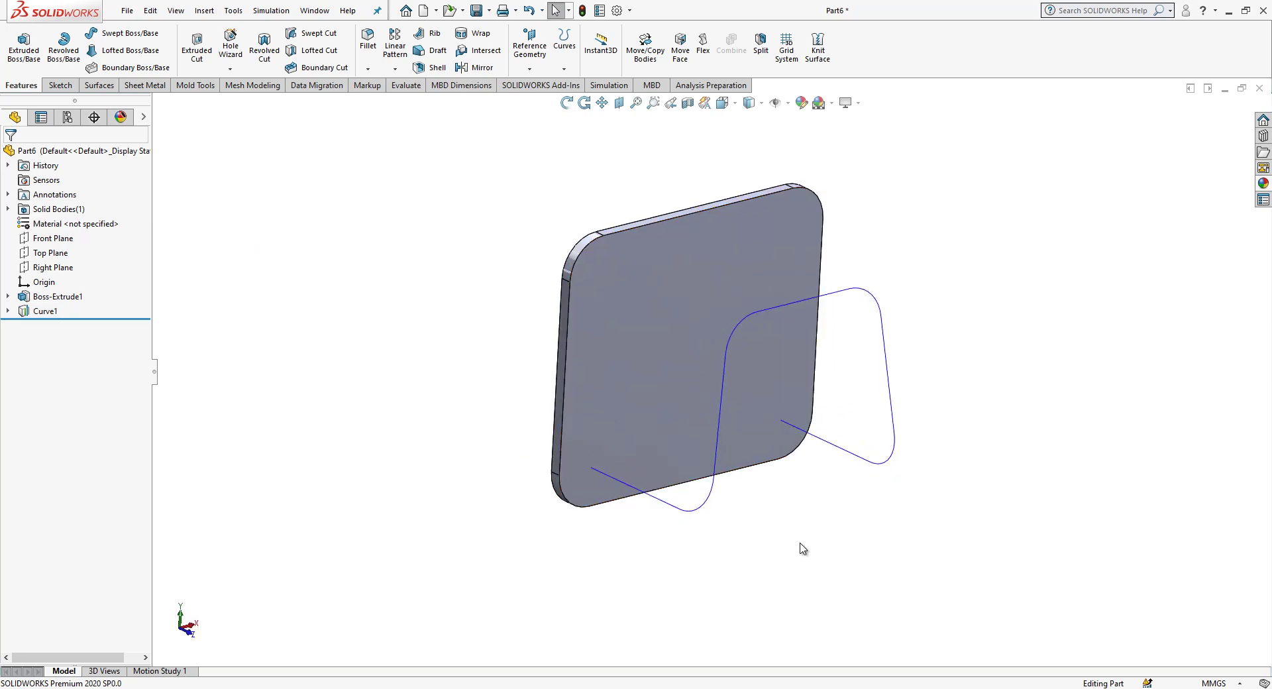
Step: Sweep a 4 mm diameter circular profile along Curve1 to create Sweep1, the wire hook
{"action": "left_click", "coordinate": [700, 509]}
{"action": "mouse_move", "coordinate": [701, 509]}
{"action": "middle_mouse_down"}
{"action": "mouse_move", "coordinate": [751, 525]}
{"action": "mouse_move", "coordinate": [725, 564]}
{"action": "middle_mouse_up"}
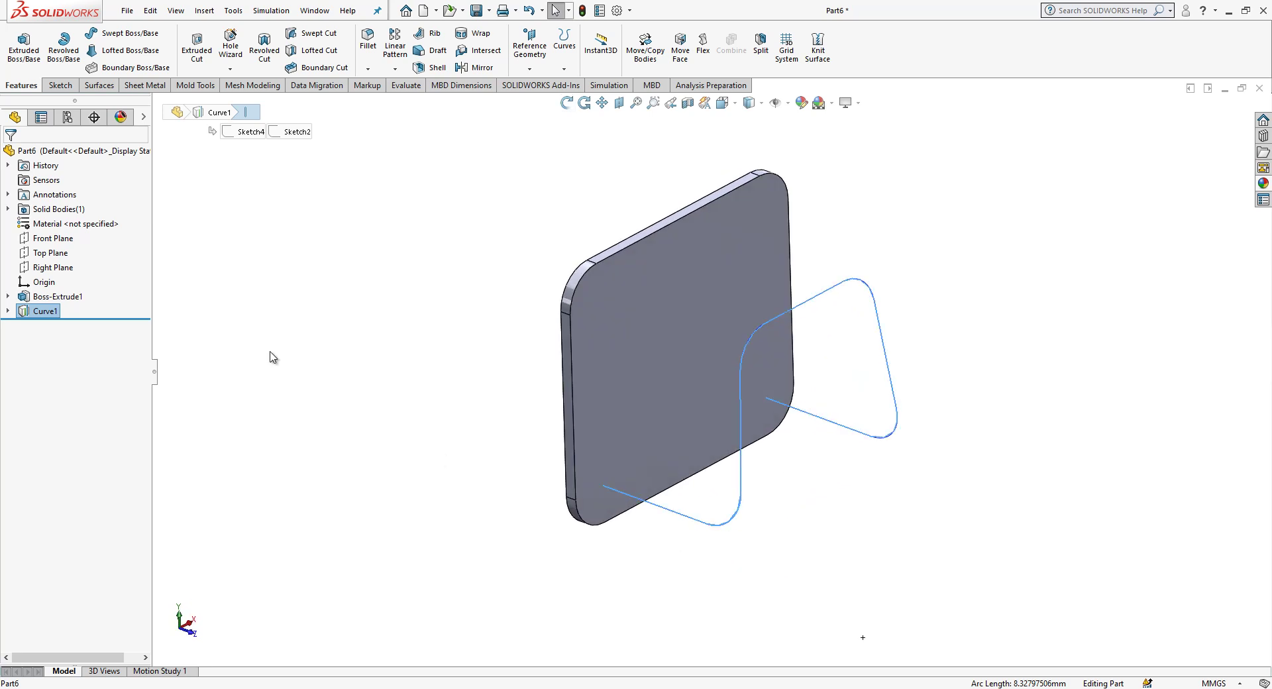
{"action": "left_click", "coordinate": [99, 33]}
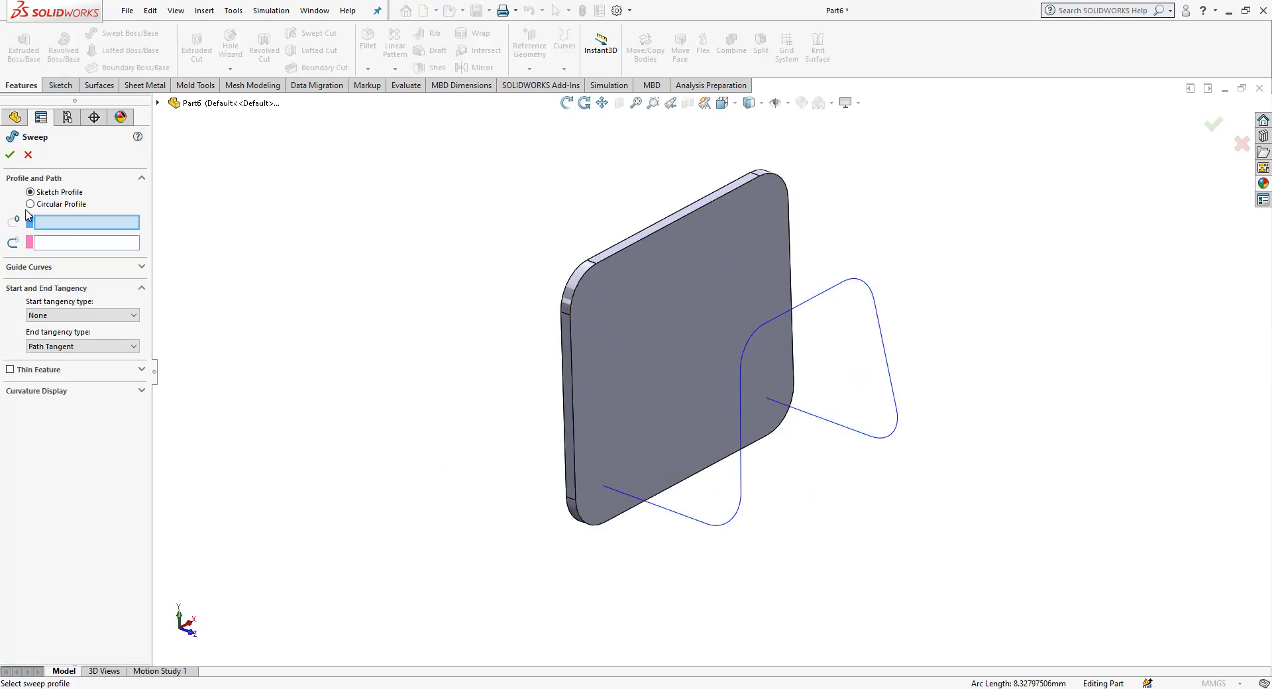
{"action": "left_click", "coordinate": [31, 204]}
{"action": "double_click", "coordinate": [44, 242]}
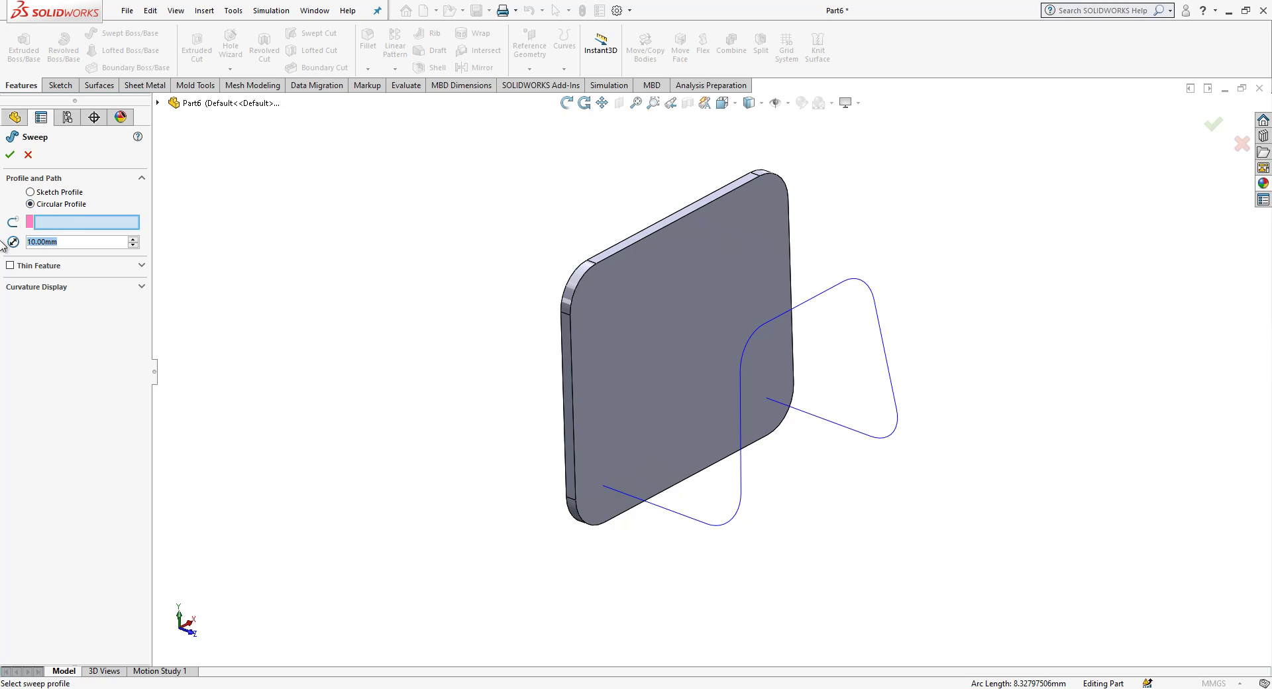
{"action": "type", "text": "4"}
{"action": "key", "text": "Return"}
{"action": "left_click", "coordinate": [734, 520]}
{"action": "middle_click_drag", "start_coordinate": [729, 527], "coordinate": [545, 439]}
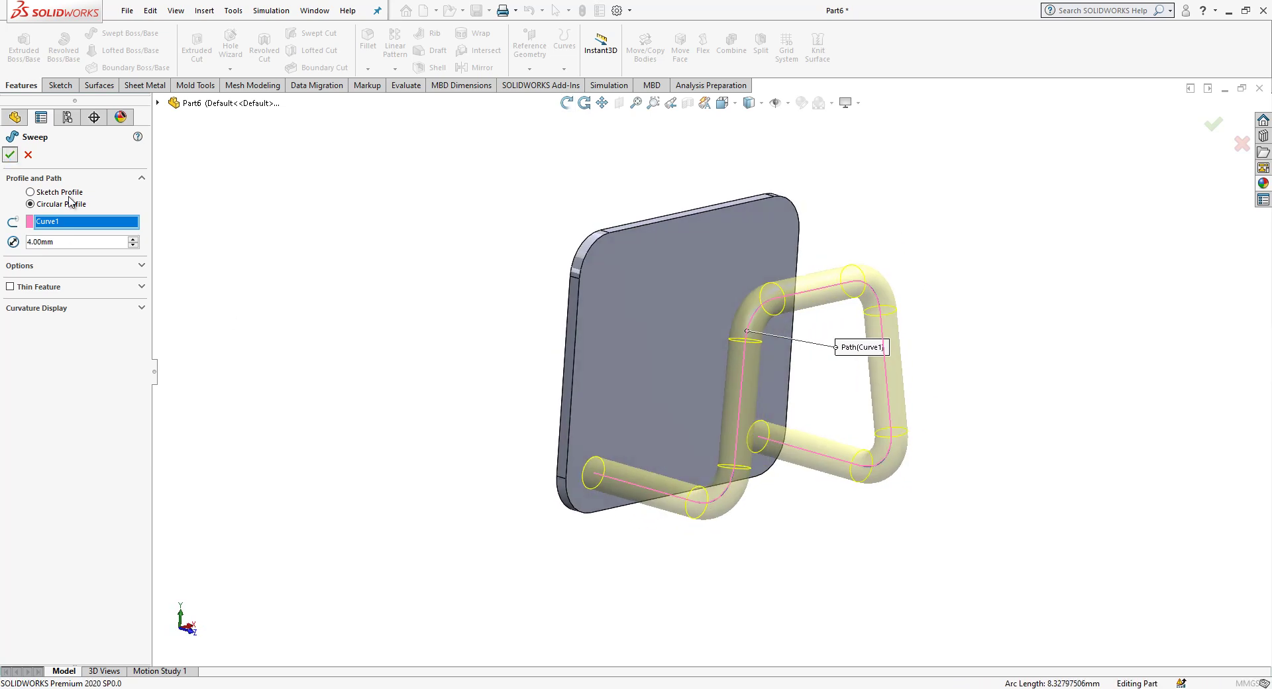
{"action": "left_click", "coordinate": [10, 157]}
{"action": "middle_click_drag", "start_coordinate": [761, 424], "coordinate": [632, 440]}
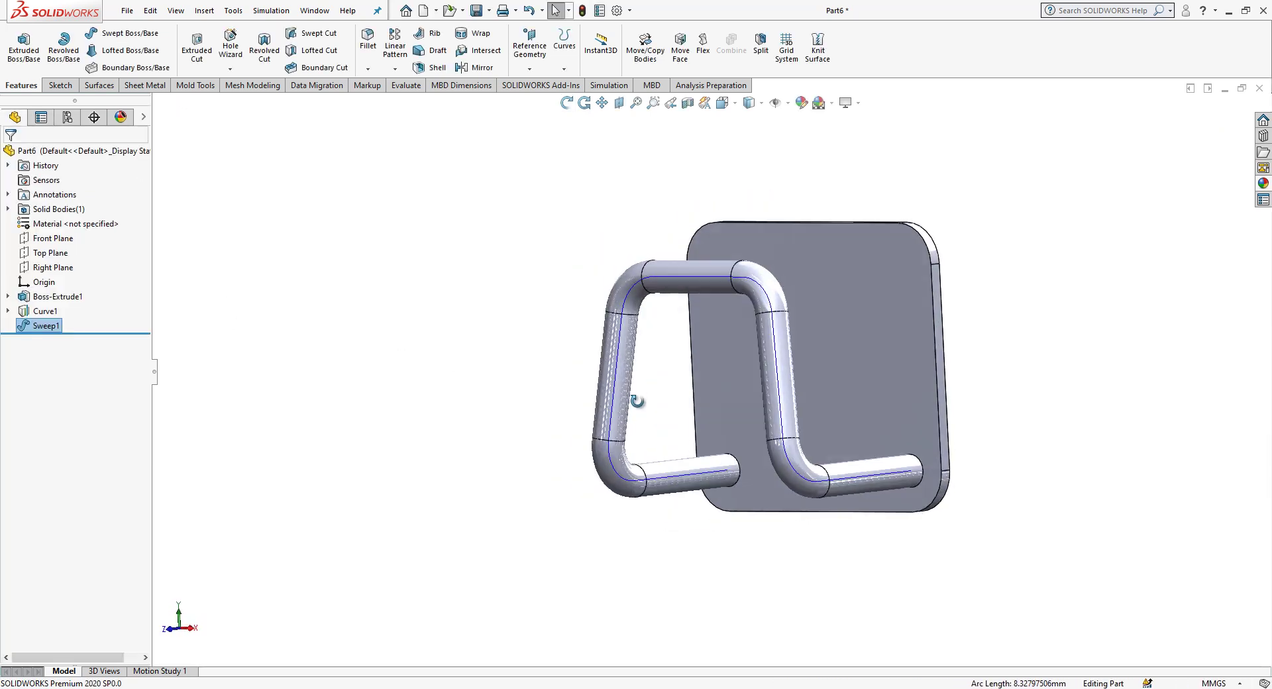
{"action": "left_click", "coordinate": [46, 325]}
{"action": "left_click", "coordinate": [341, 311]}
{"action": "mouse_move", "coordinate": [341, 311]}
{"action": "middle_mouse_down"}
{"action": "mouse_move", "coordinate": [794, 389]}
{"action": "mouse_move", "coordinate": [742, 218]}
{"action": "middle_mouse_up"}
{"action": "mouse_move", "coordinate": [765, 167]}
{"action": "middle_mouse_down"}
{"action": "mouse_move", "coordinate": [840, 344]}
{"action": "mouse_move", "coordinate": [872, 292]}
{"action": "mouse_move", "coordinate": [880, 329]}
{"action": "mouse_move", "coordinate": [858, 297]}
{"action": "mouse_move", "coordinate": [900, 272]}
{"action": "mouse_move", "coordinate": [926, 276]}
{"action": "mouse_move", "coordinate": [868, 344]}
{"action": "mouse_move", "coordinate": [744, 358]}
{"action": "mouse_move", "coordinate": [835, 363]}
{"action": "mouse_move", "coordinate": [783, 351]}
{"action": "middle_mouse_up"}
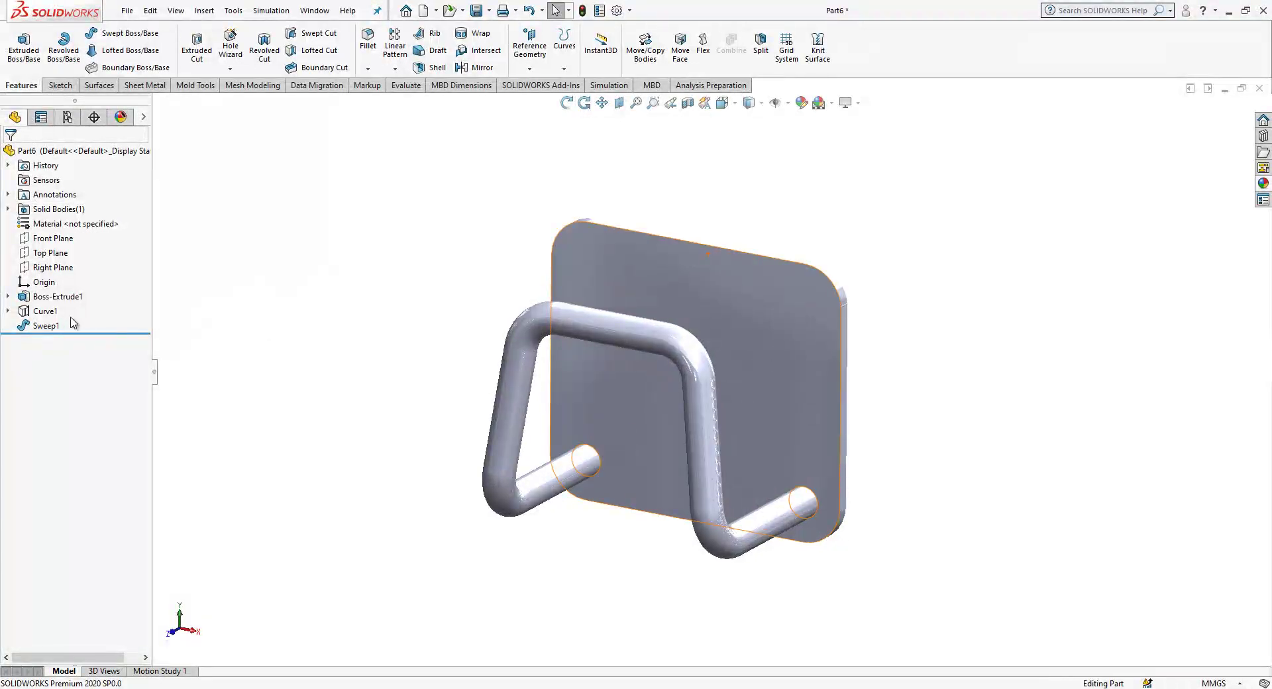
{"action": "left_click", "coordinate": [51, 312]}
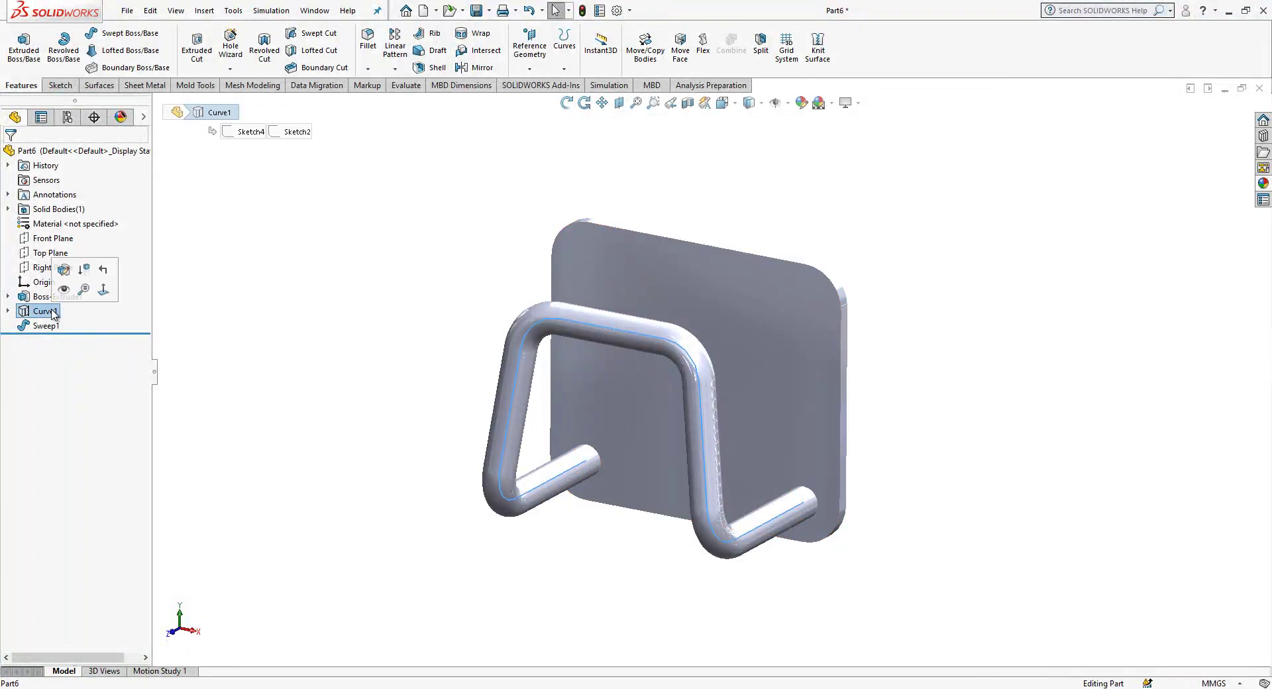
{"action": "left_click", "coordinate": [213, 355]}
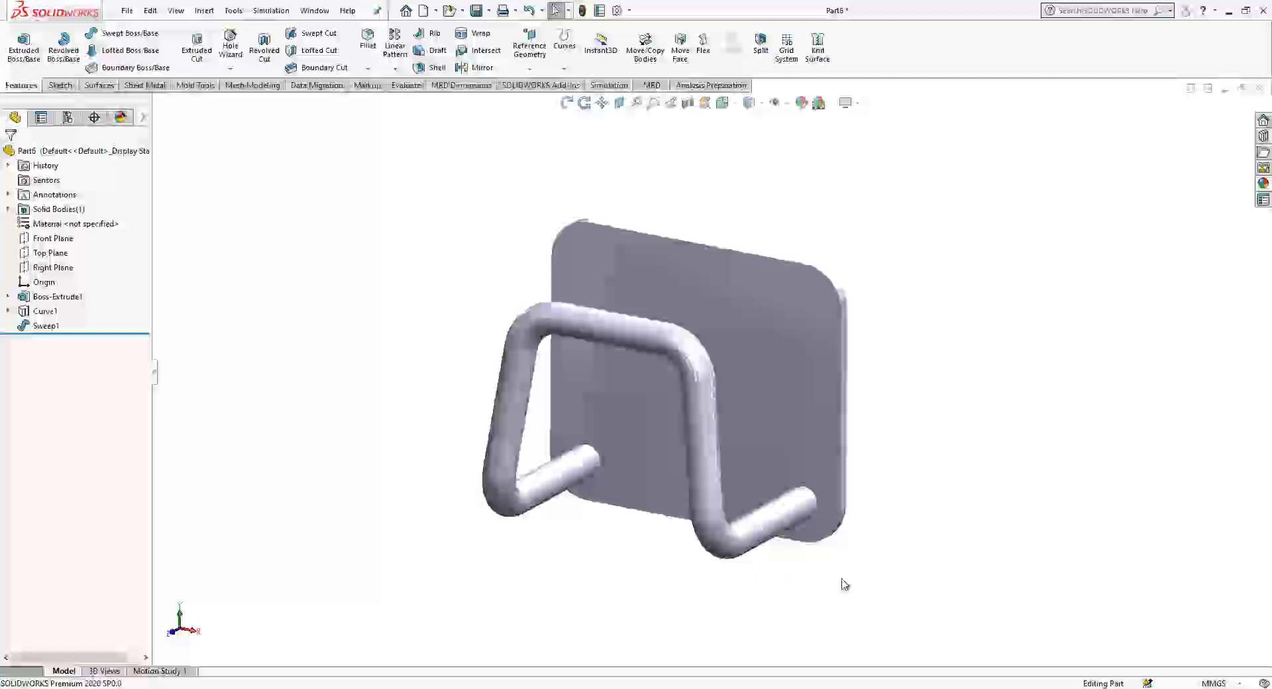